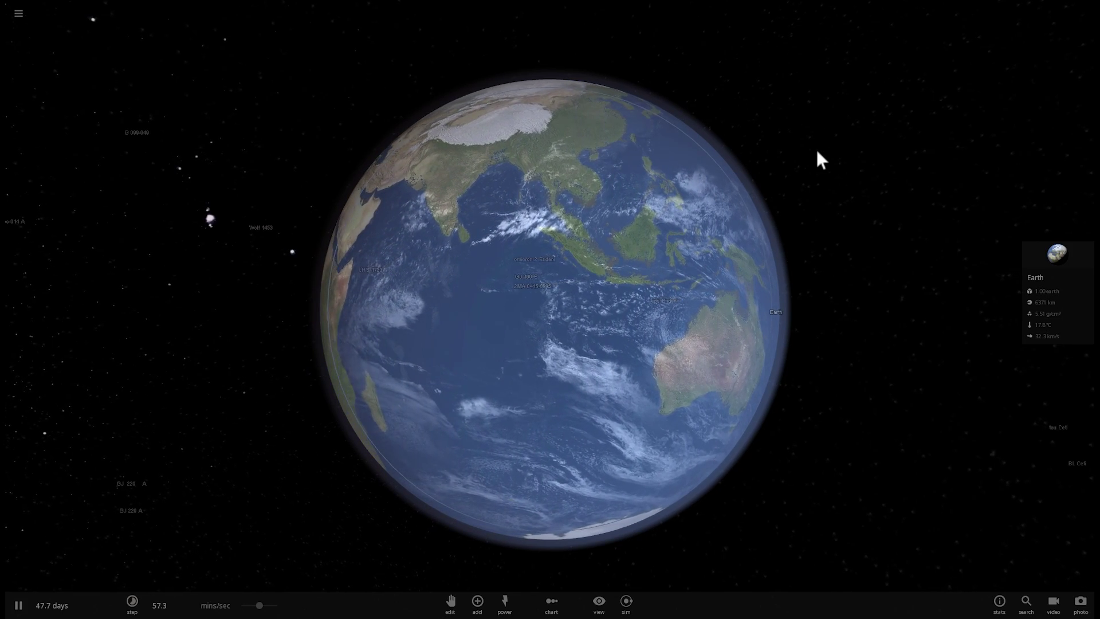
Zoom out from Earth and swing the camera to show Earth's orbit ellipse.
scroll(812, 170, down, 3)
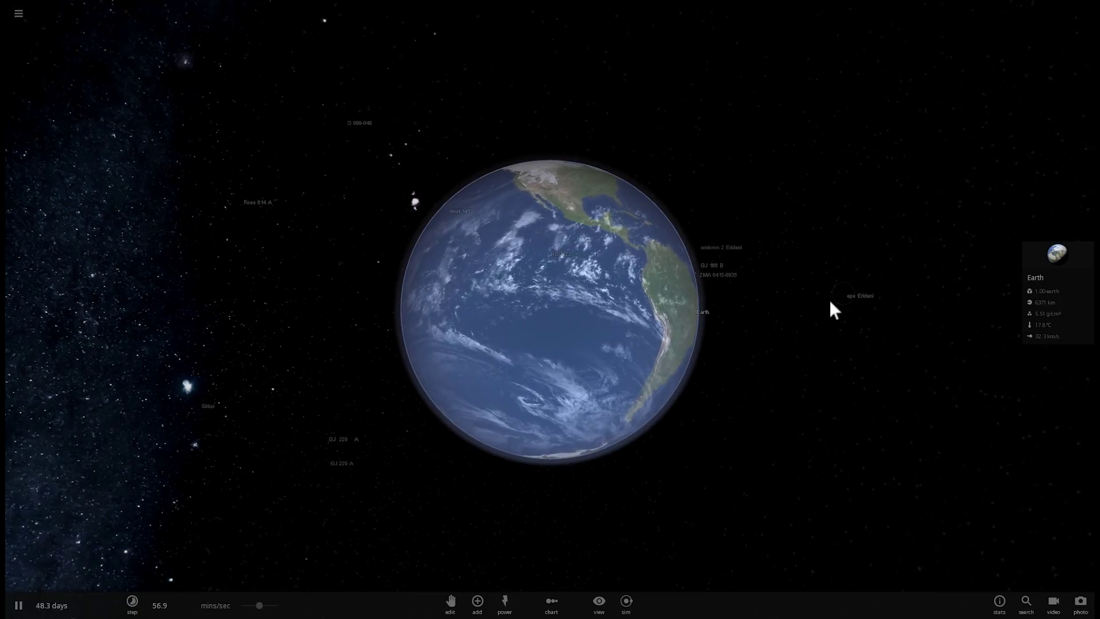
scroll(829, 302, down, 5)
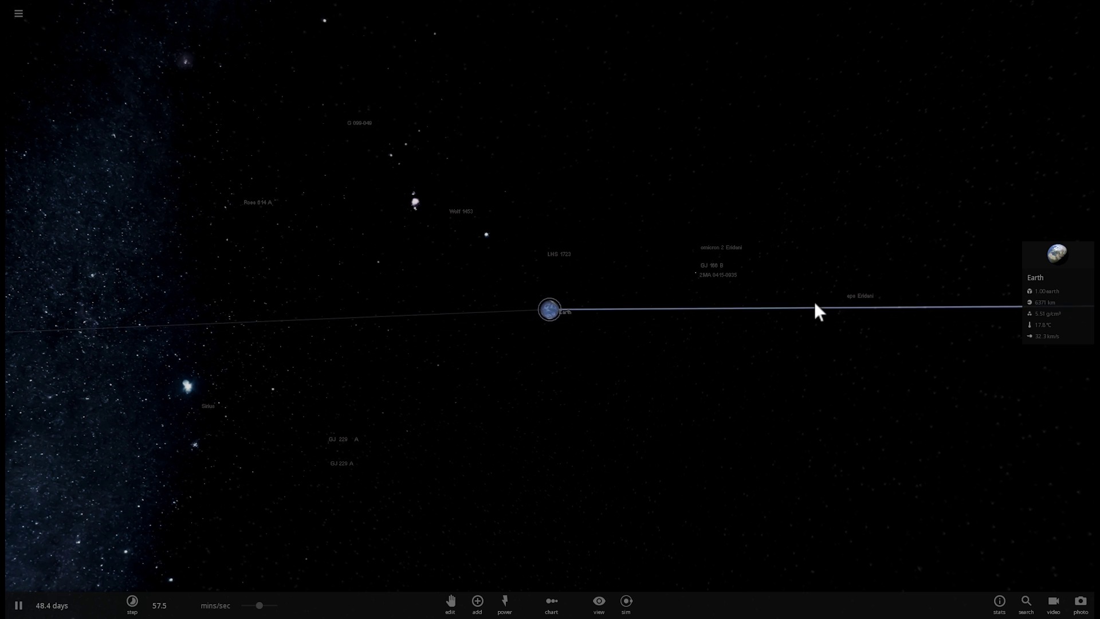
scroll(799, 313, down, 5)
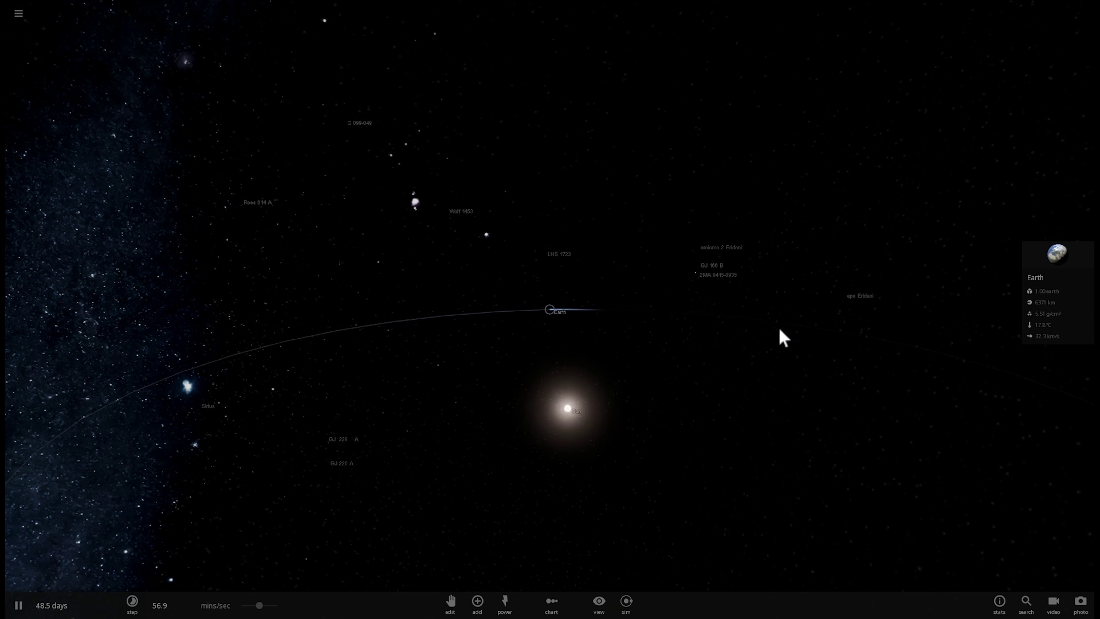
drag(779, 330, 818, 322)
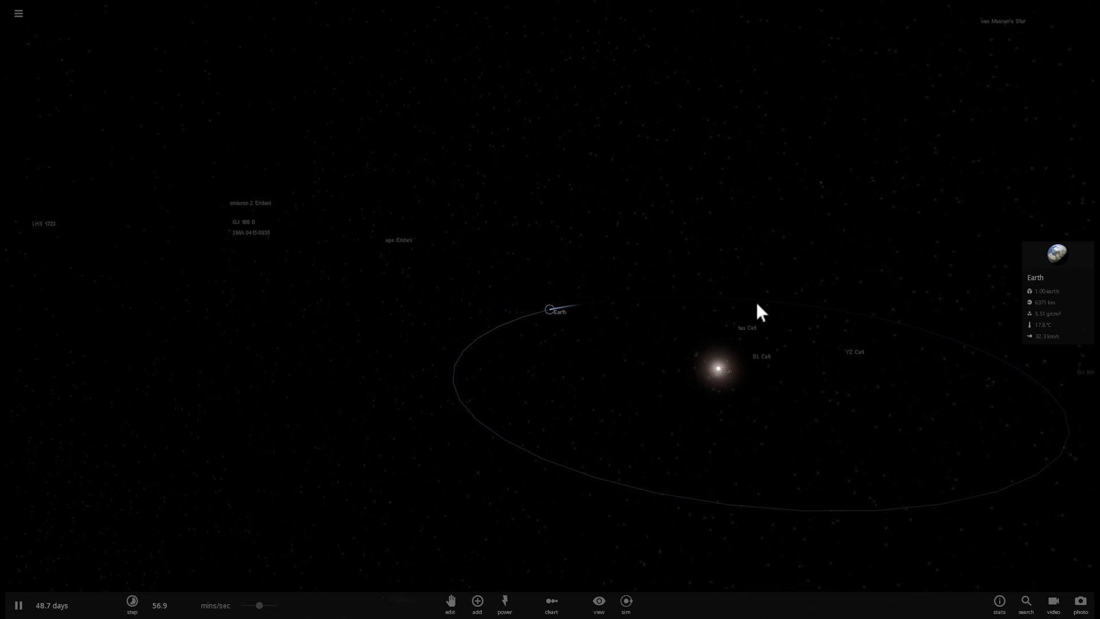
Focus on the Sun and pull back to show the labelled nearby stars.
double_click(725, 369)
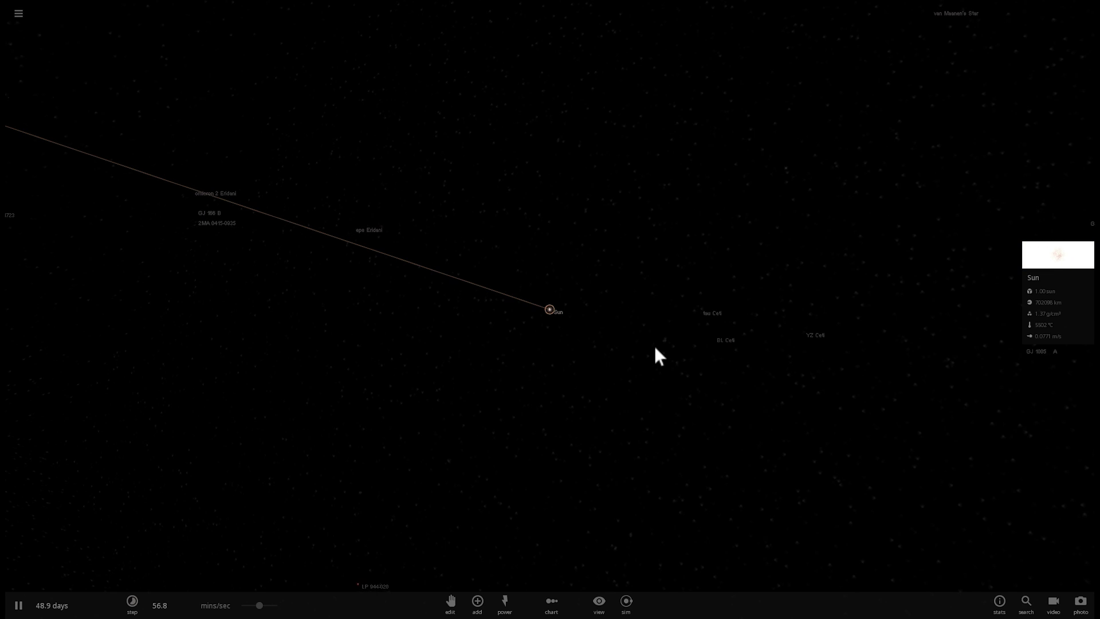
scroll(656, 351, down, 5)
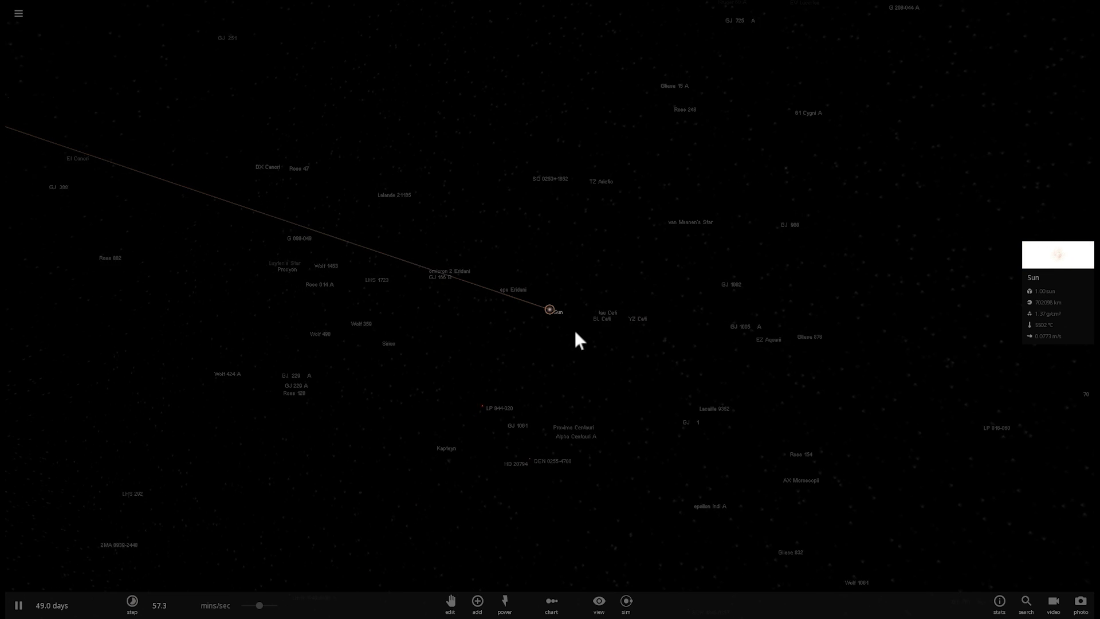
drag(577, 336, 875, 356)
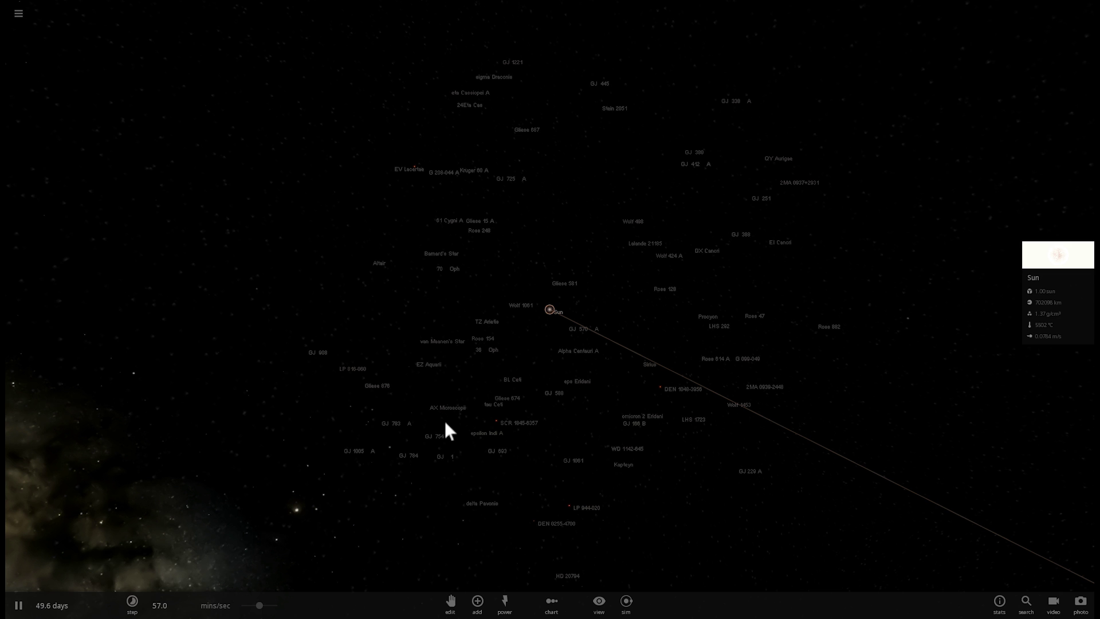
scroll(459, 432, down, 5)
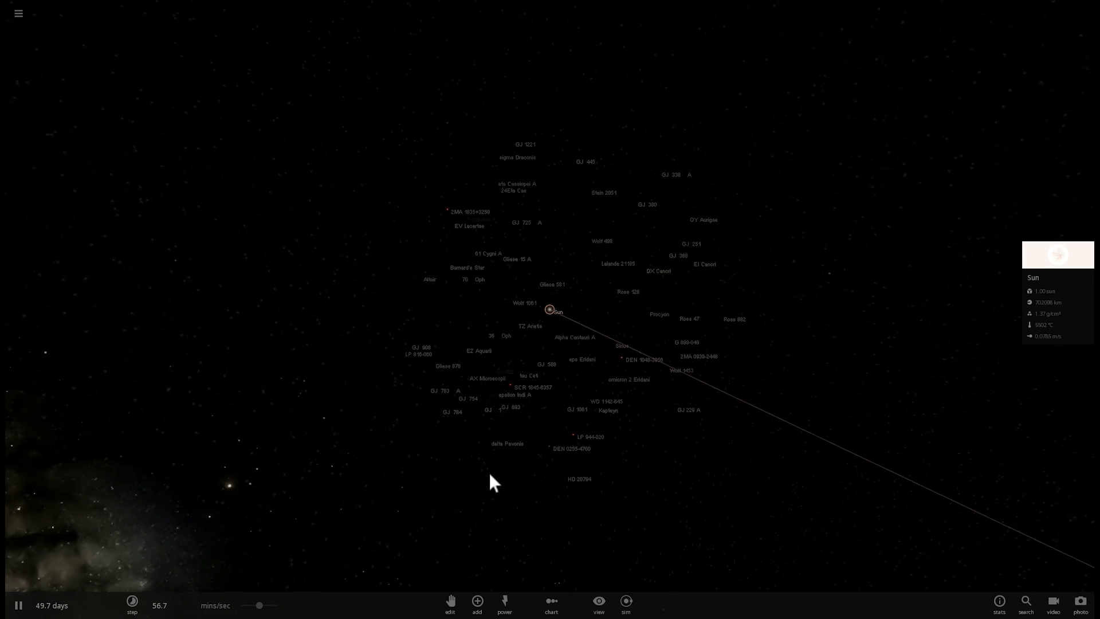
scroll(493, 476, up, 4)
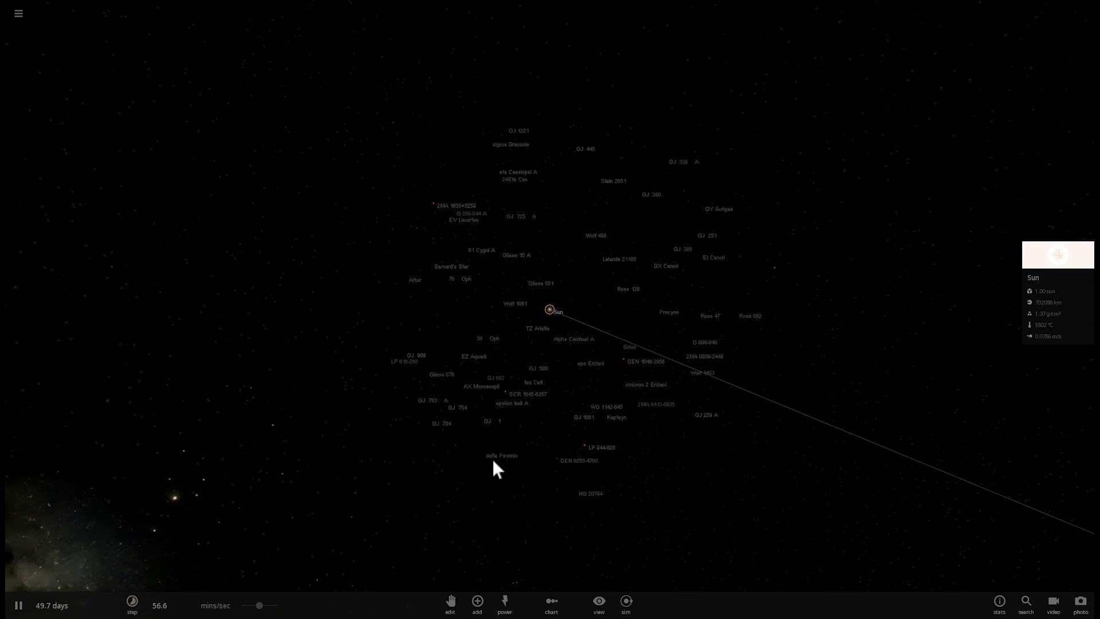
Add the star LHS 1140 from the Stars catalogue.
click(477, 599)
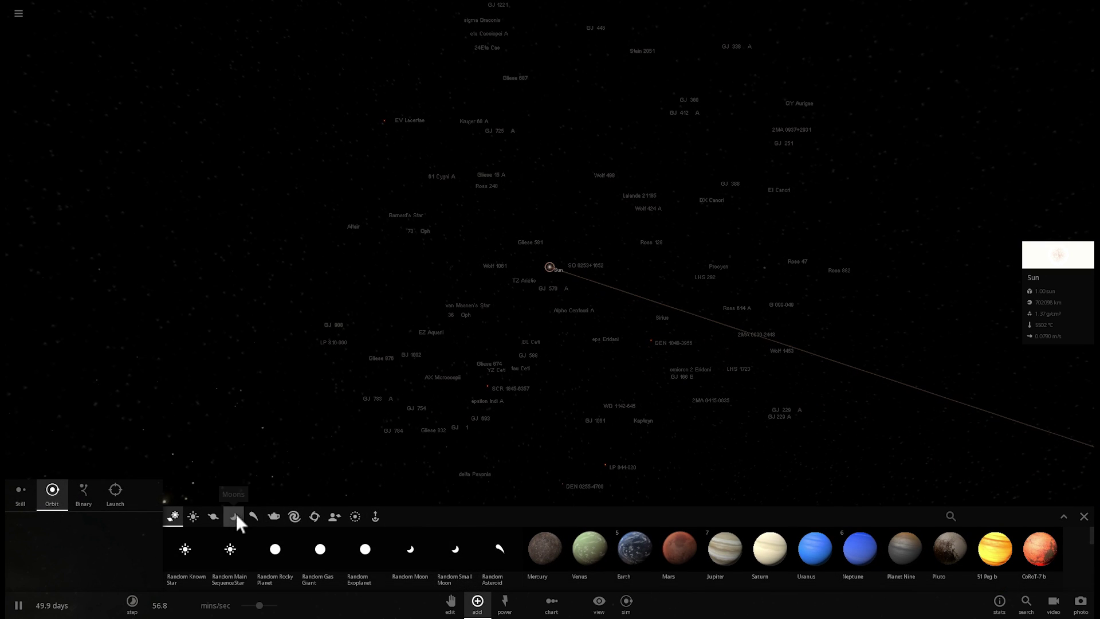
click(192, 515)
click(320, 548)
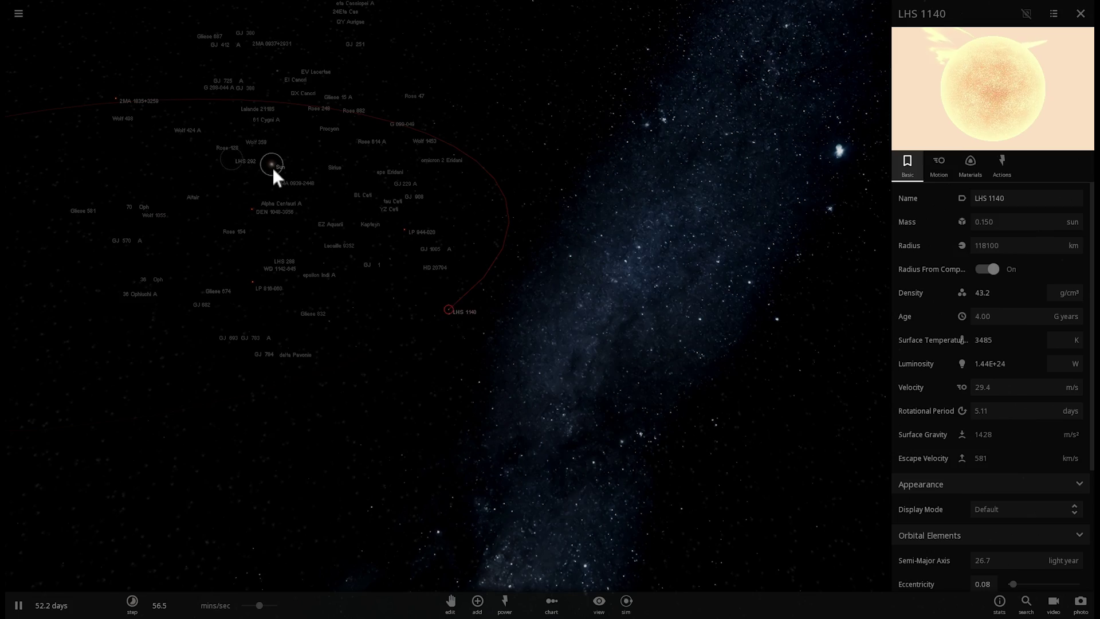
Centre on the Sun, then select LHS 1140 and zoom in to show its 157 jupiter mass.
double_click(273, 167)
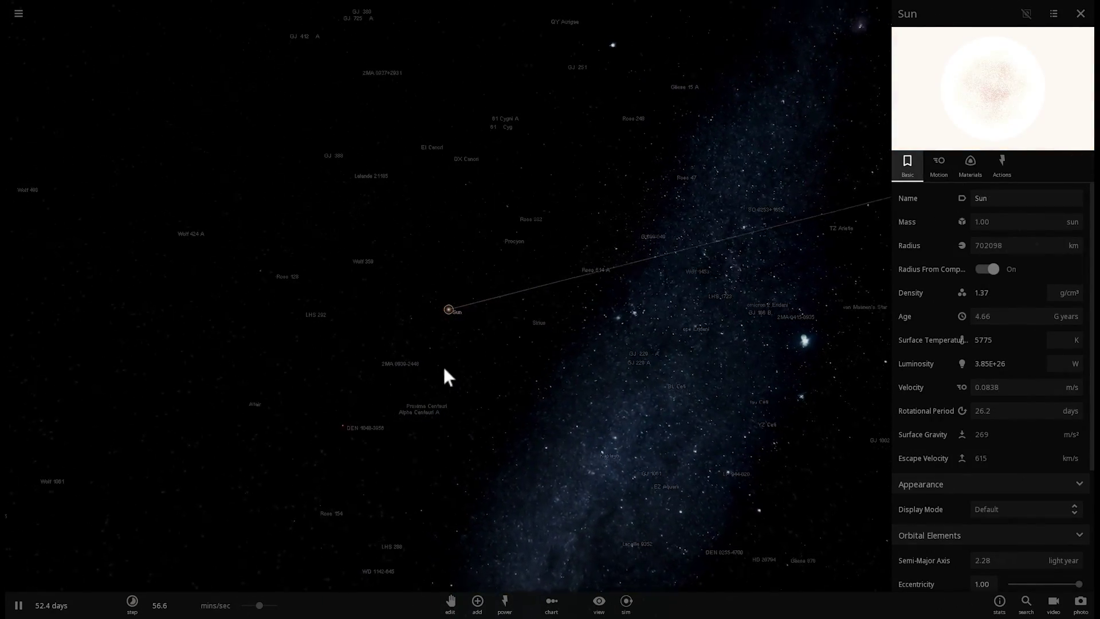
click(395, 408)
click(408, 402)
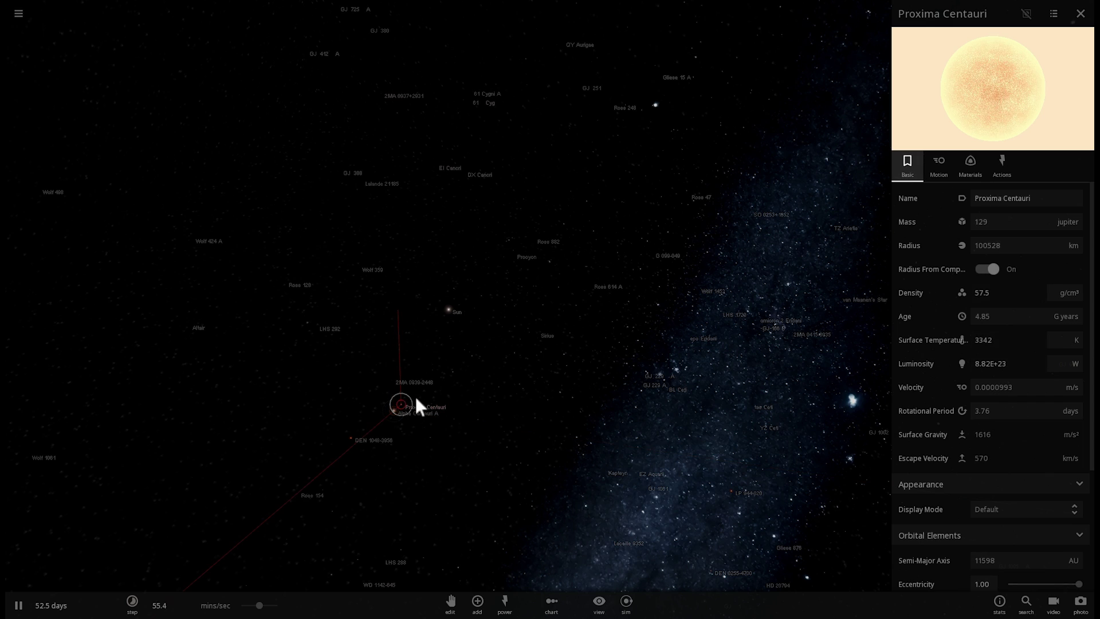
scroll(410, 385, down, 5)
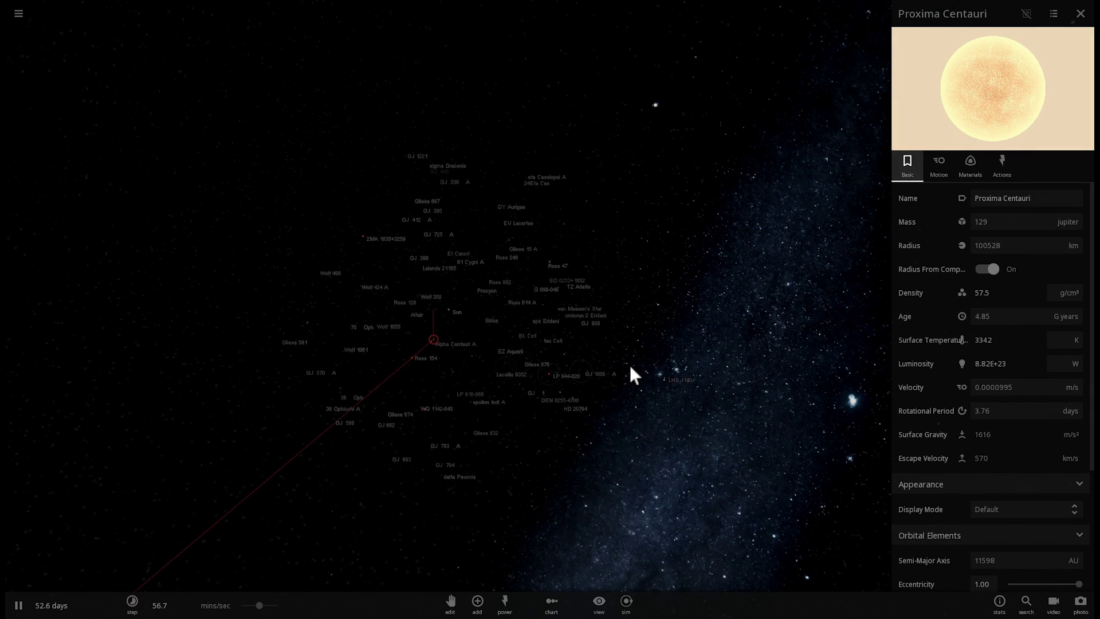
click(659, 376)
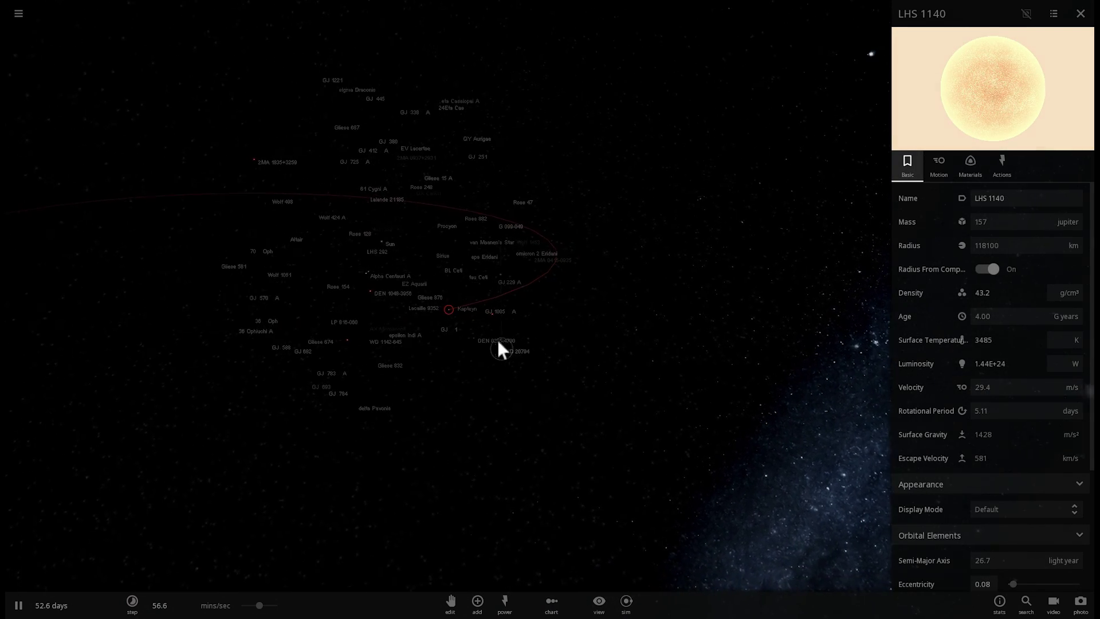
scroll(449, 307, up, 5)
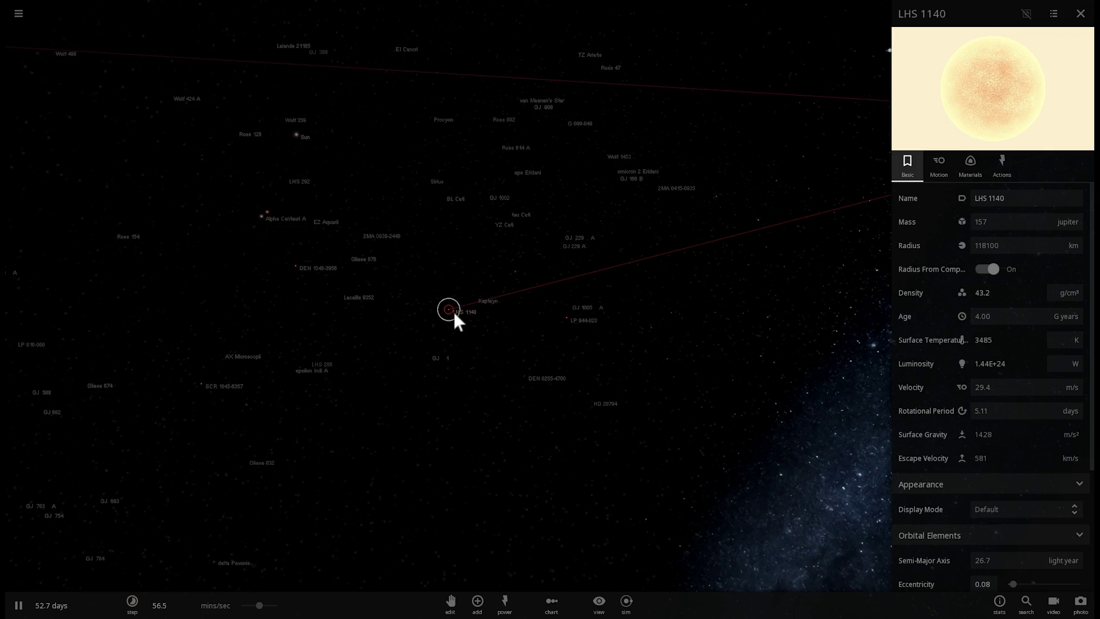
Place Mercury in Orbit mode around LHS 1140.
scroll(450, 318, up, 5)
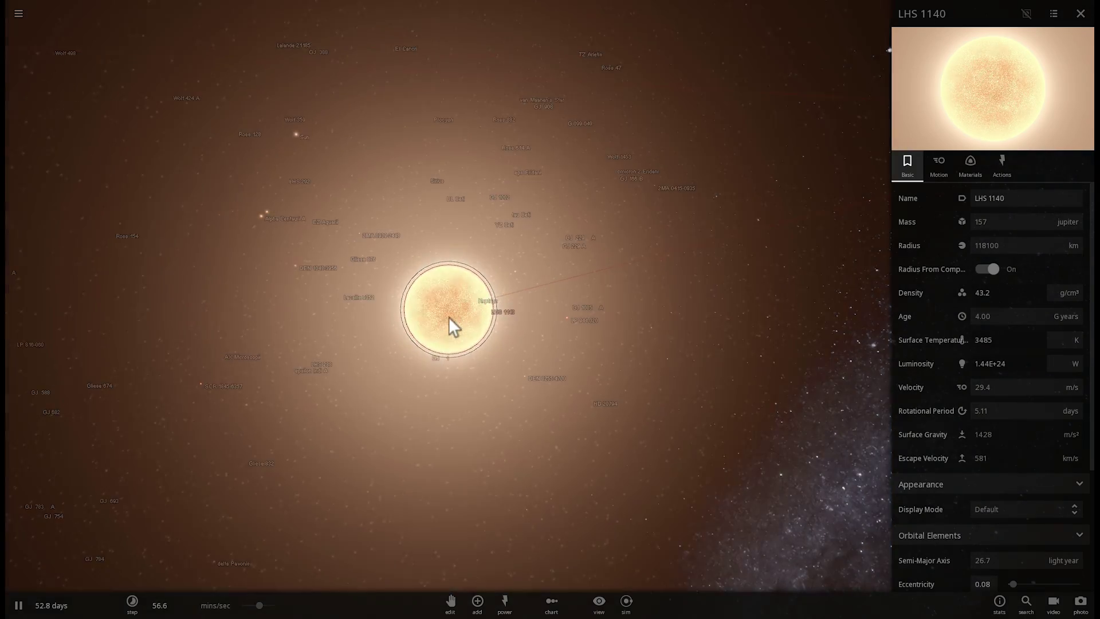
drag(449, 318, 620, 404)
scroll(581, 291, up, 2)
scroll(581, 291, down, 3)
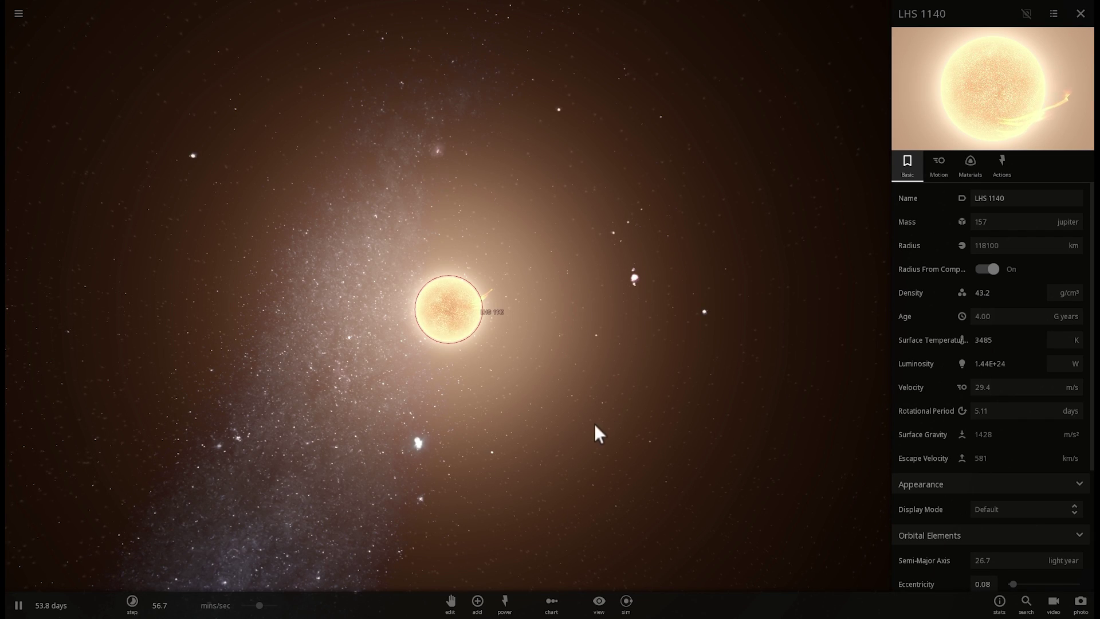
click(477, 601)
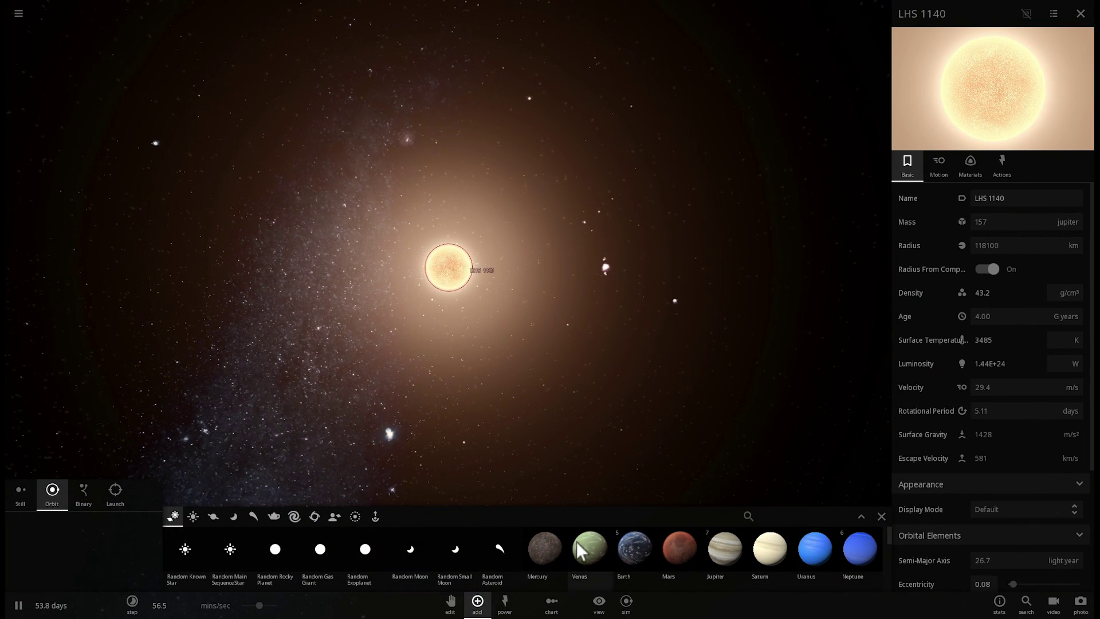
click(543, 552)
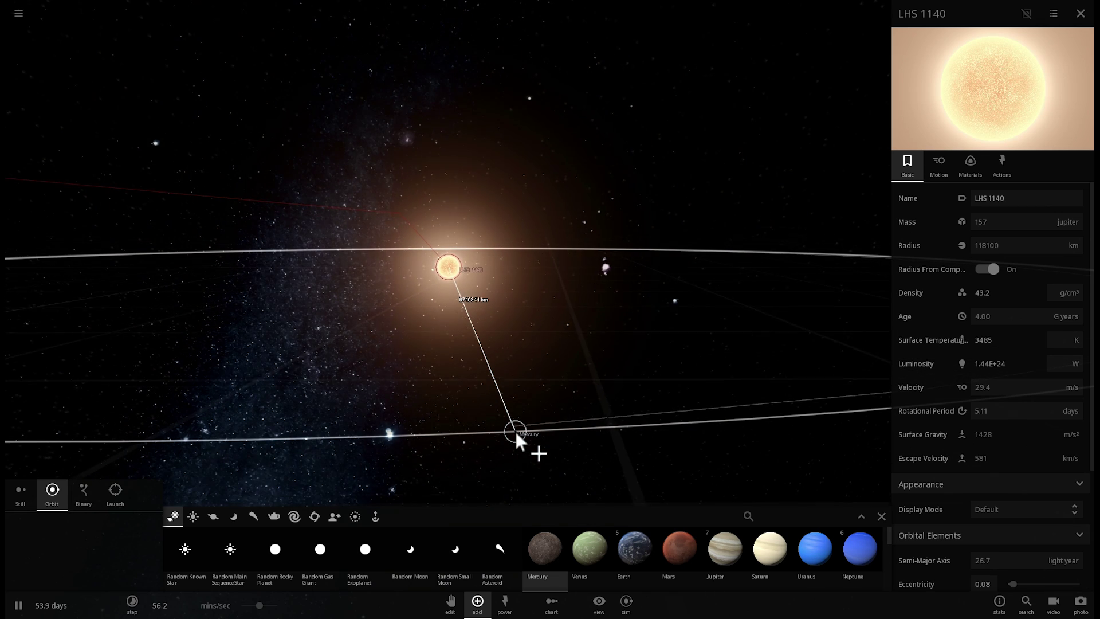
click(522, 424)
Focus on the new Mercury and tilt the view to see its orbit from above.
key(space)
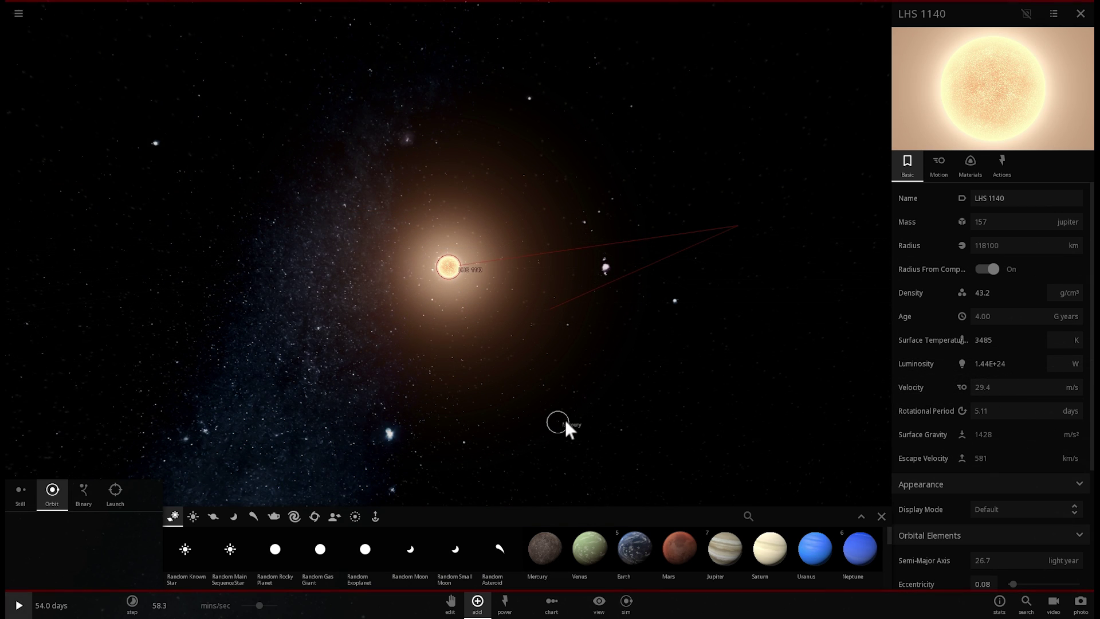
double_click(566, 423)
key(space)
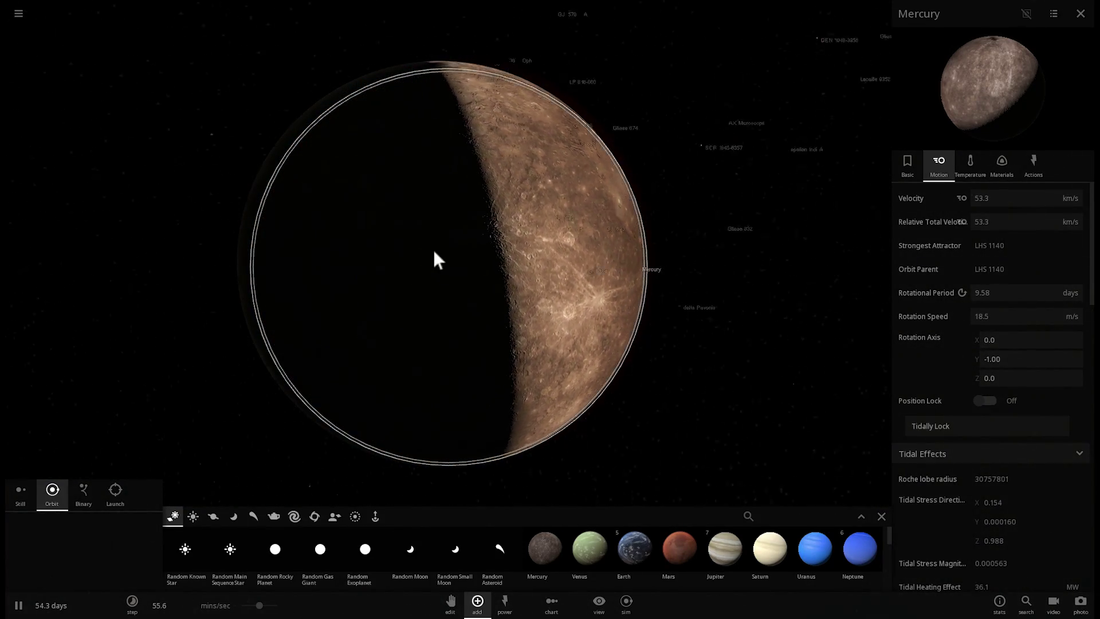
scroll(433, 250, down, 10)
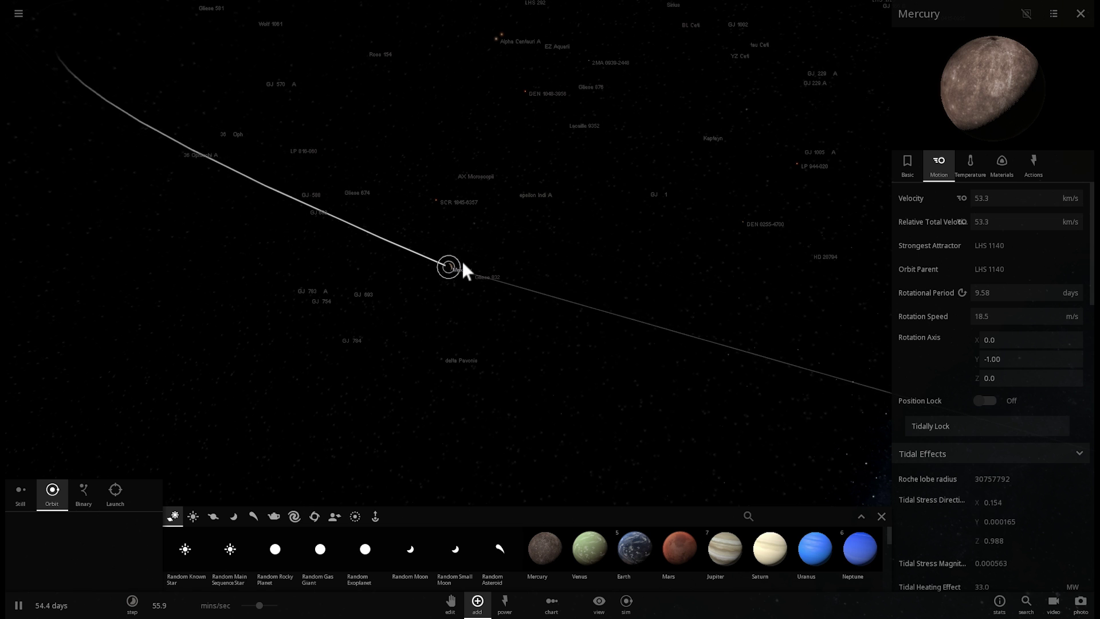
drag(463, 262, 573, 213)
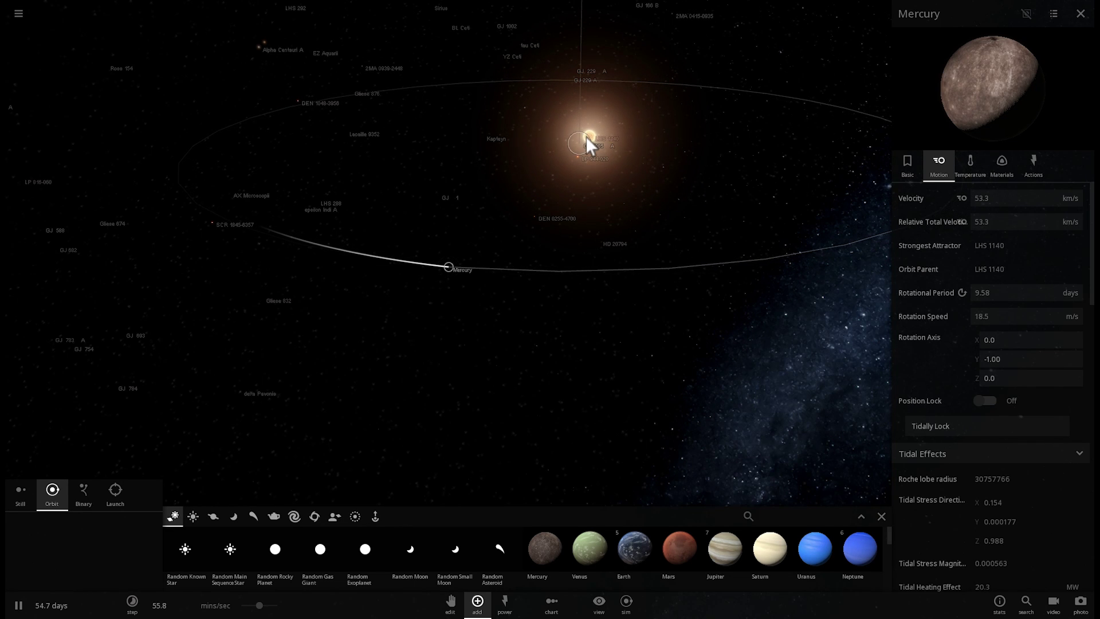
drag(583, 133, 562, 175)
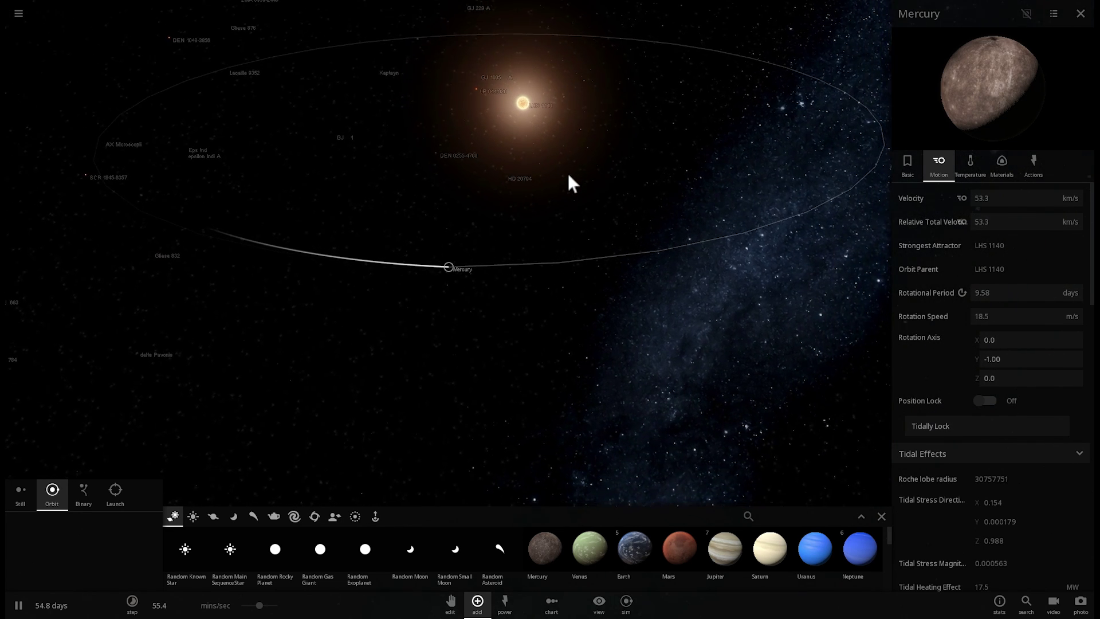
Close the add catalogue, select Mercury and zoom in until it fills the view.
double_click(494, 105)
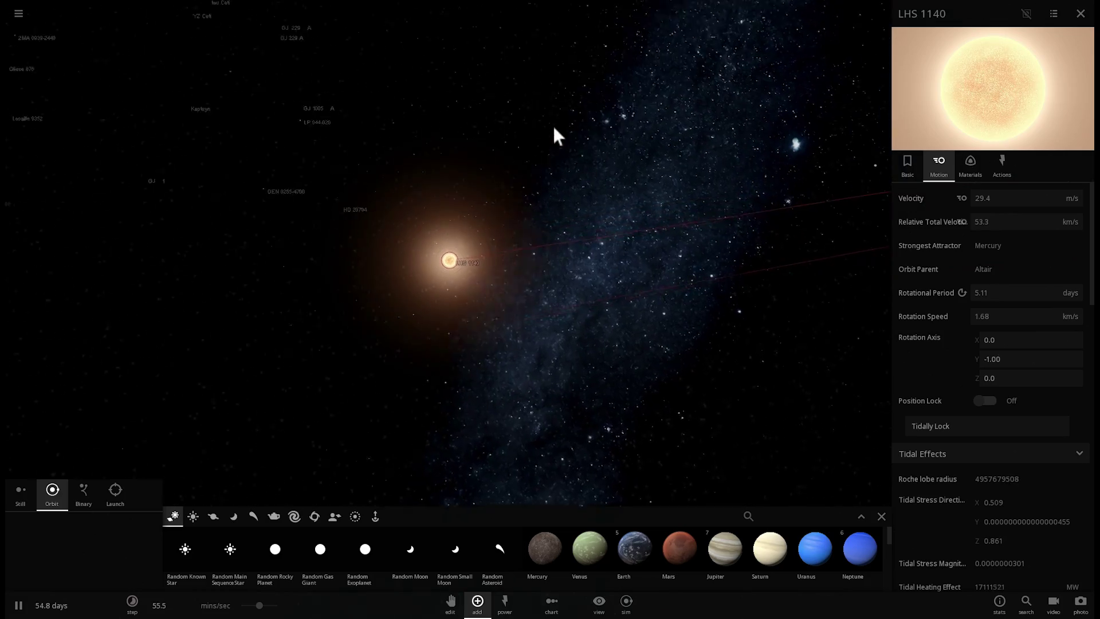
double_click(452, 280)
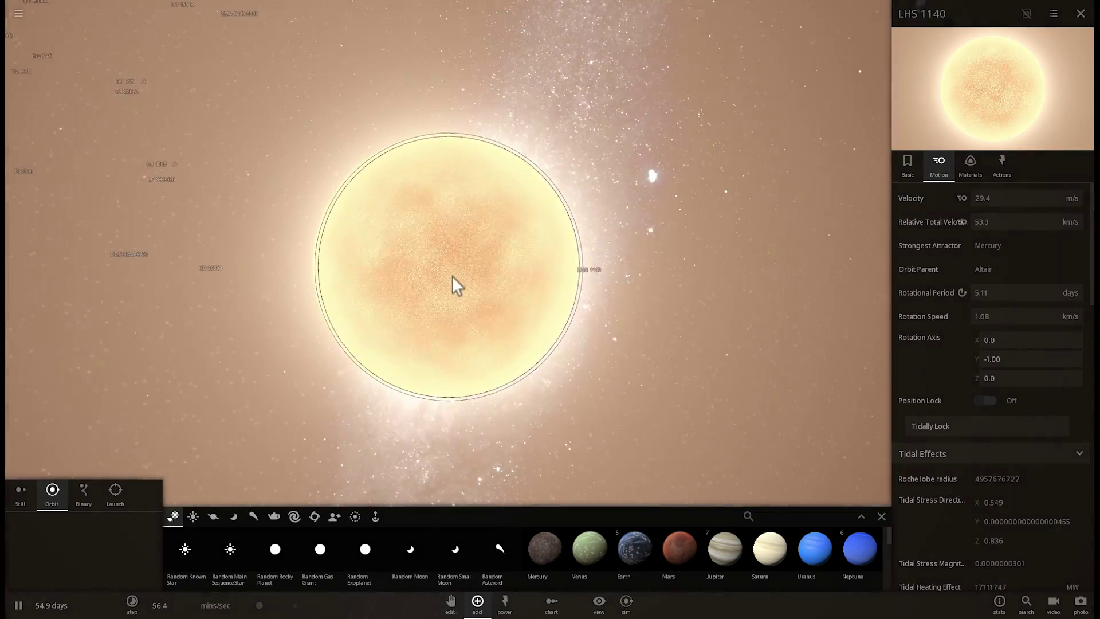
click(881, 516)
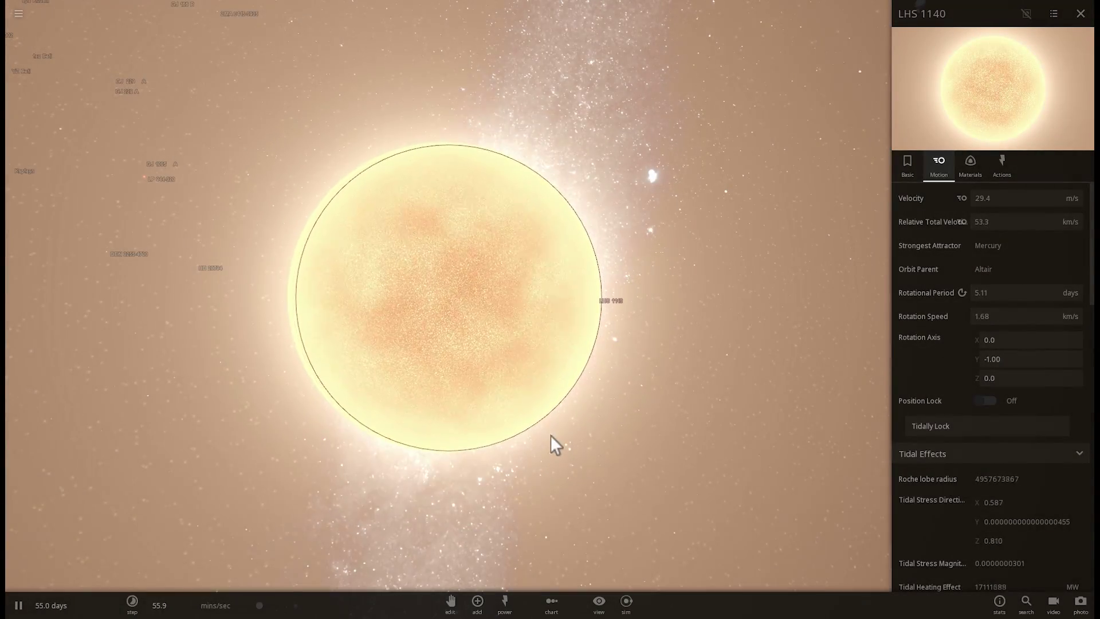
scroll(567, 411, down, 3)
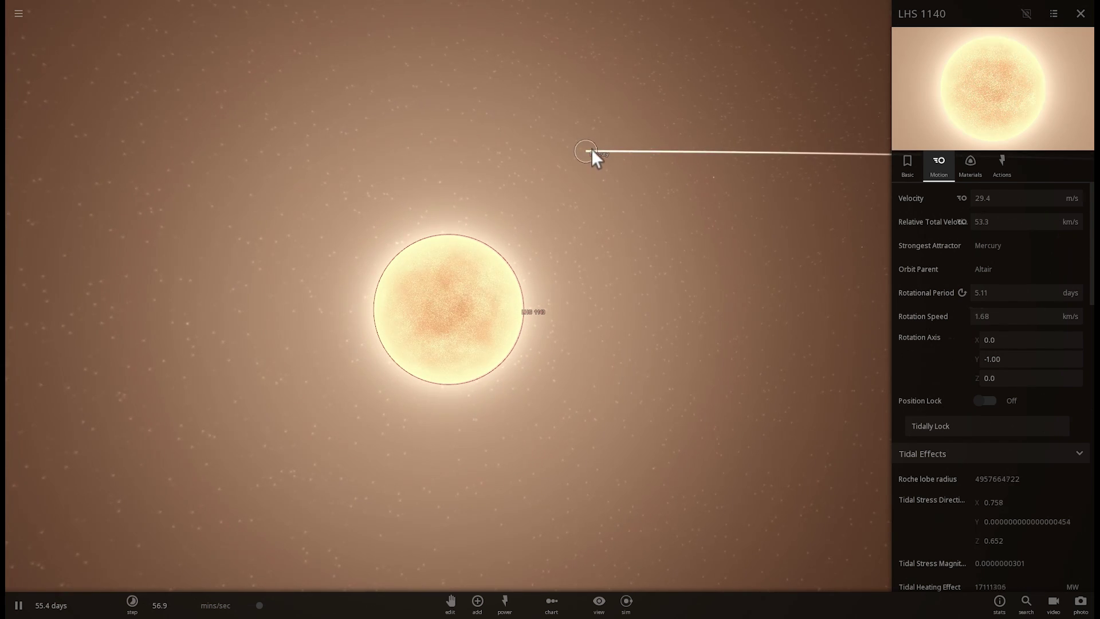
click(591, 150)
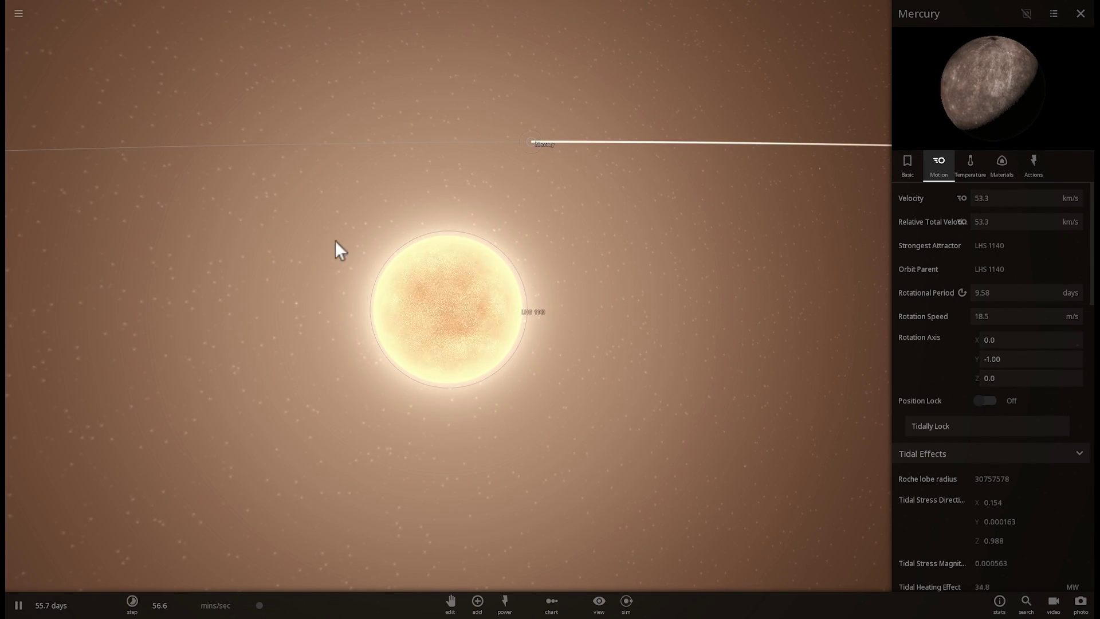
double_click(496, 142)
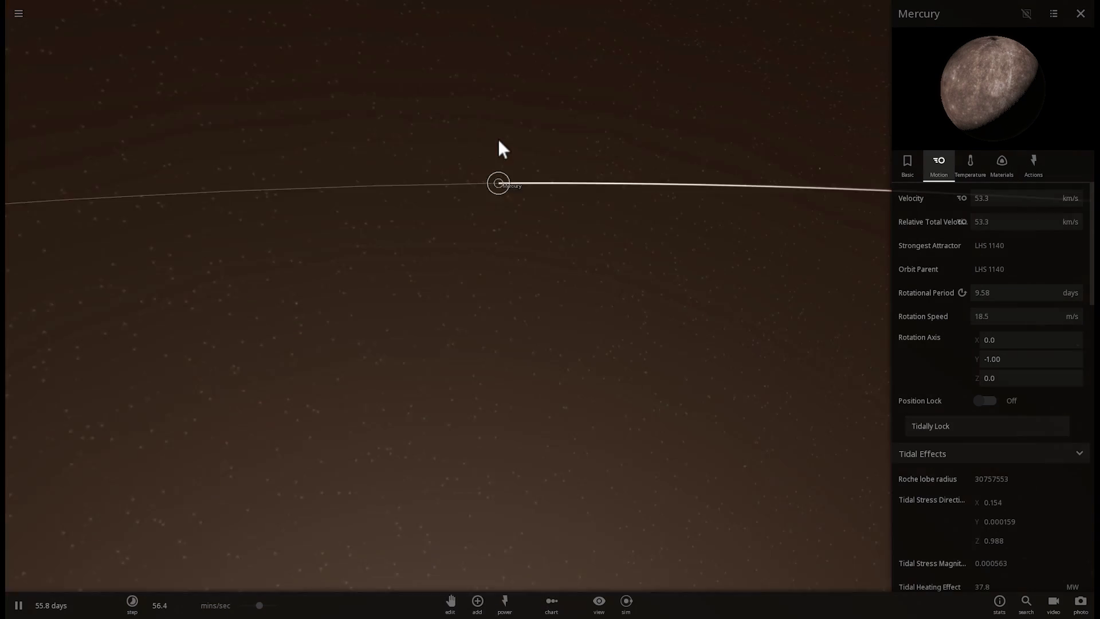
double_click(449, 316)
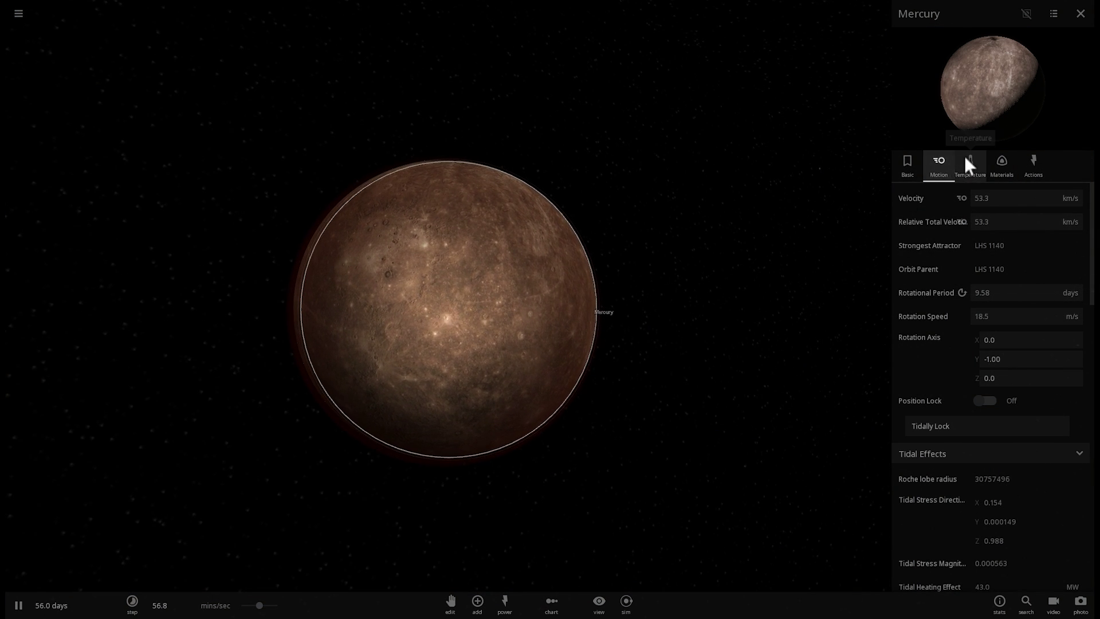
View Mercury's materials, then its temperature tab showing 138 °C surface and 2.70 atm.
click(1001, 163)
scroll(624, 332, up, 5)
mouse_move(639, 337)
mouse_down()
mouse_move(601, 351)
mouse_move(585, 329)
mouse_move(623, 337)
mouse_up()
scroll(624, 337, down, 5)
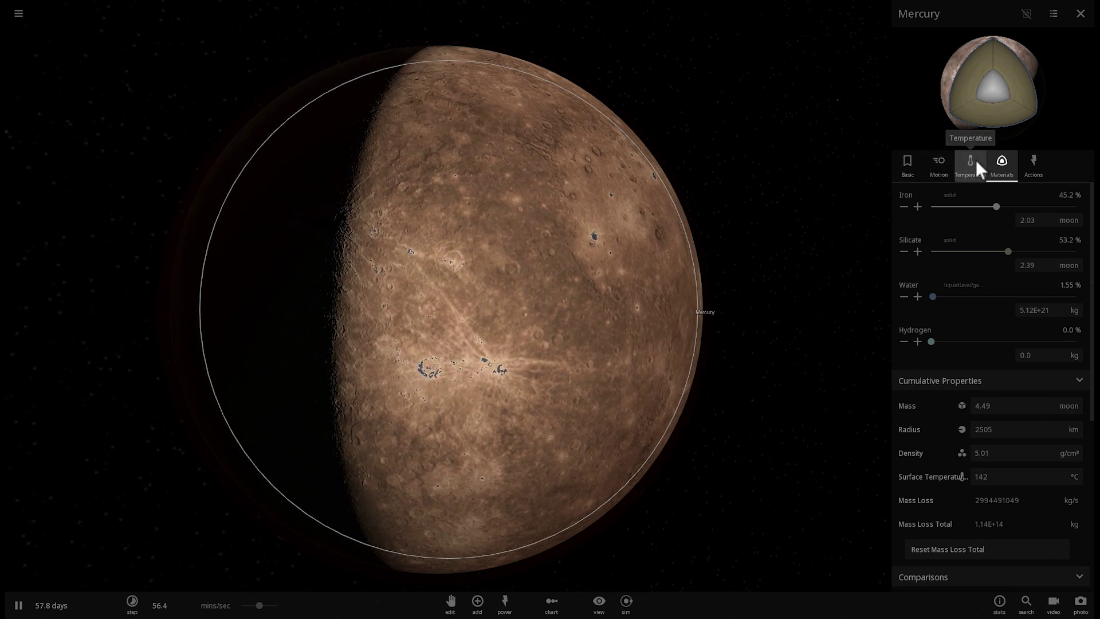
click(974, 161)
drag(728, 247, 644, 257)
scroll(606, 245, down, 4)
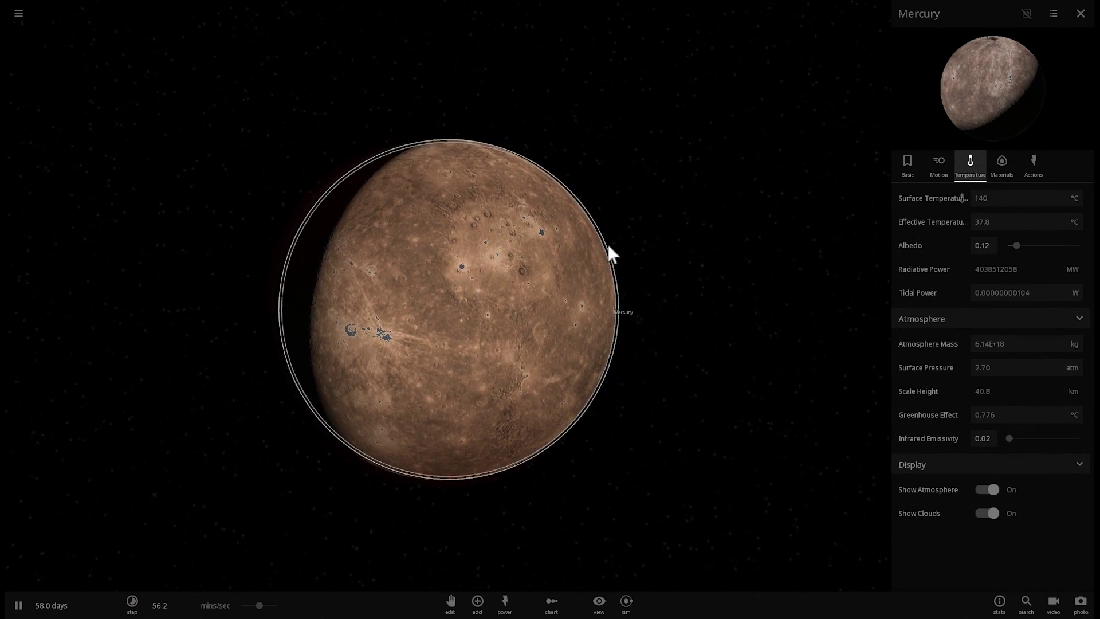
scroll(609, 250, down, 3)
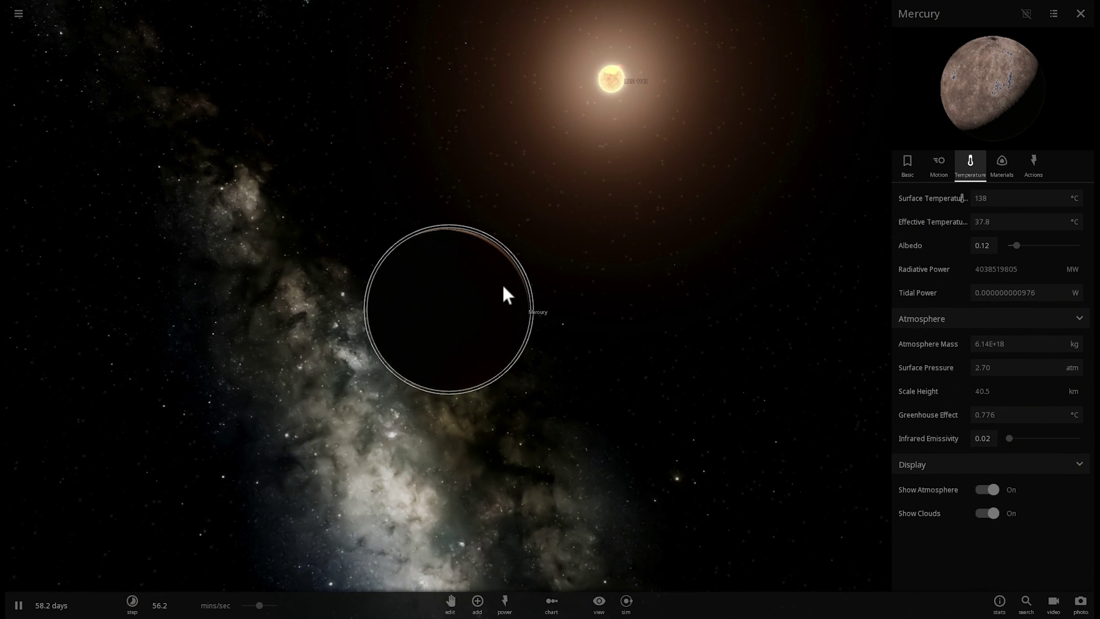
Delete Mercury and centre the view on the star LHS 1140.
key(Delete)
double_click(597, 94)
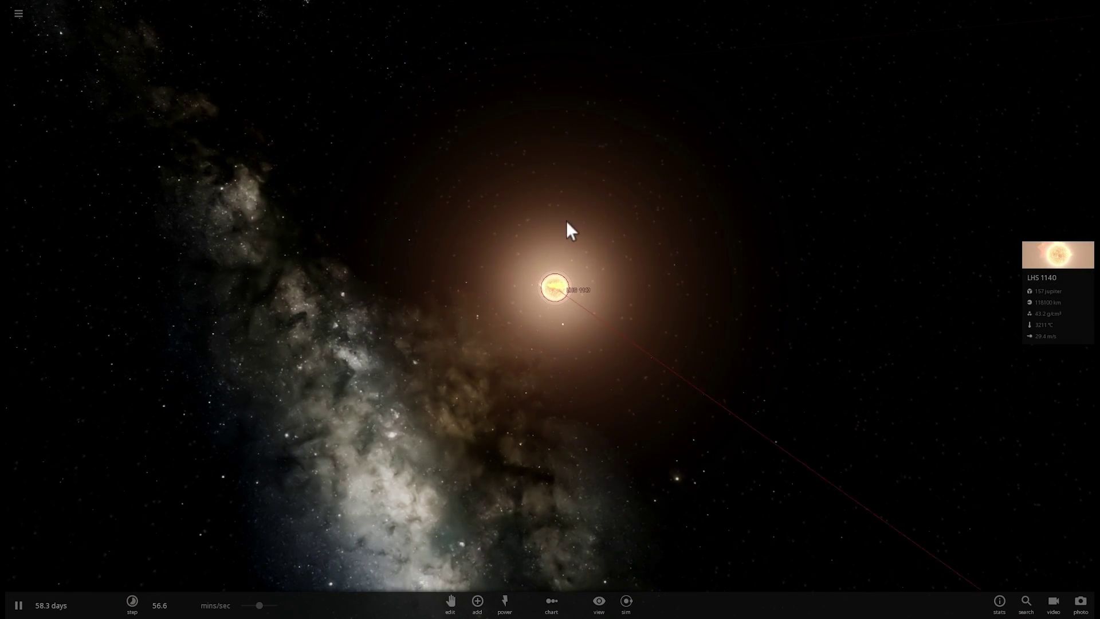
drag(513, 493, 508, 453)
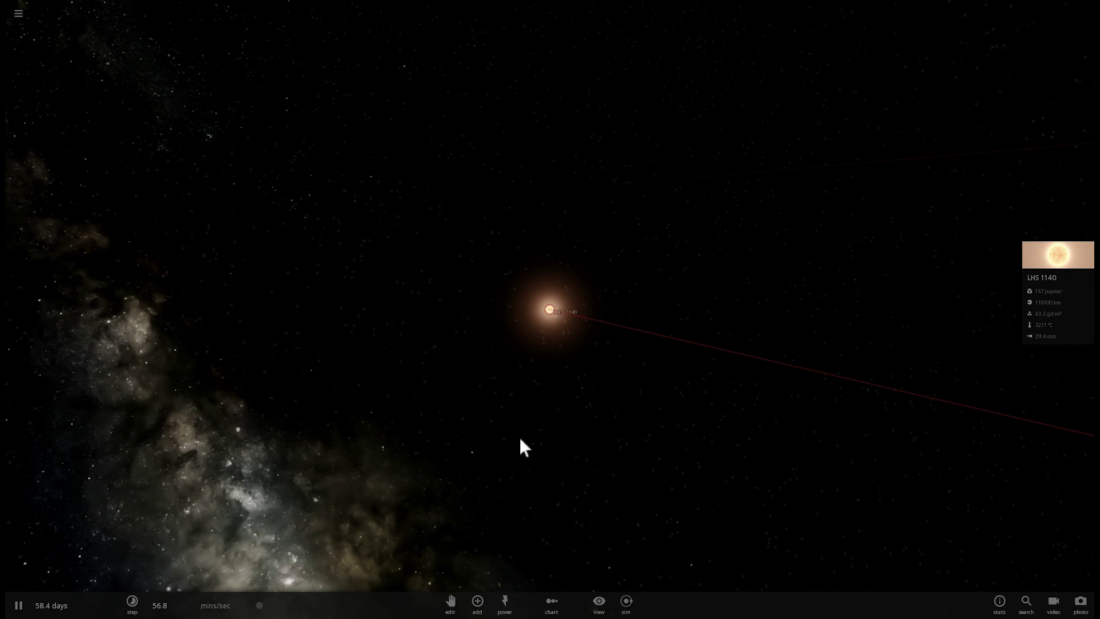
click(478, 601)
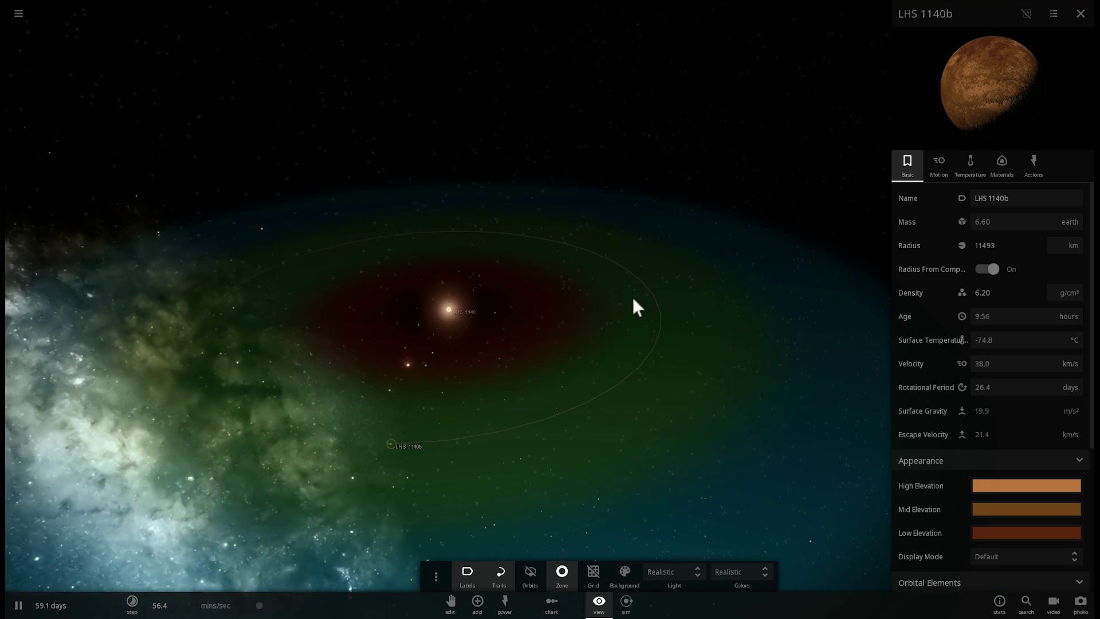
Fly to planet LHS 1140b and orbit around to its lit side.
double_click(406, 426)
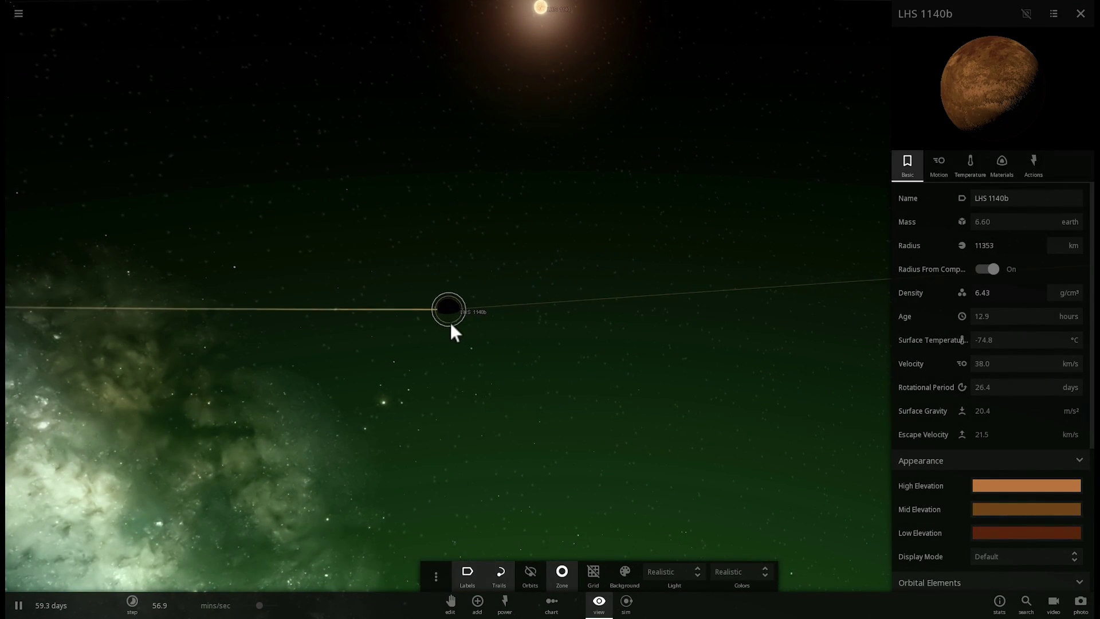
drag(456, 322, 428, 280)
scroll(426, 282, down, 5)
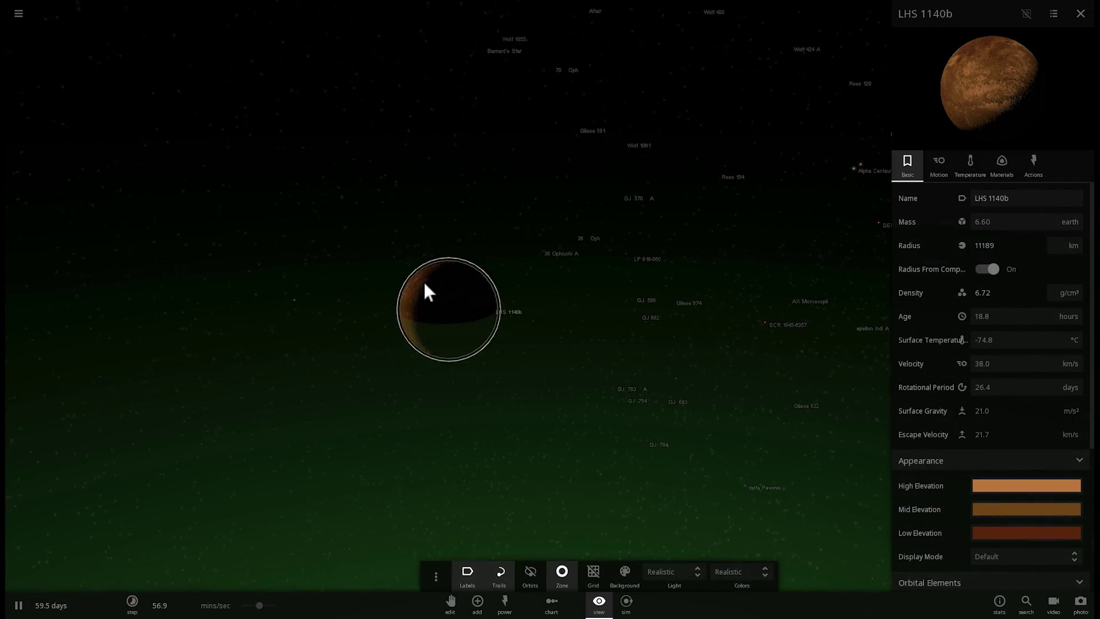
scroll(436, 280, down, 5)
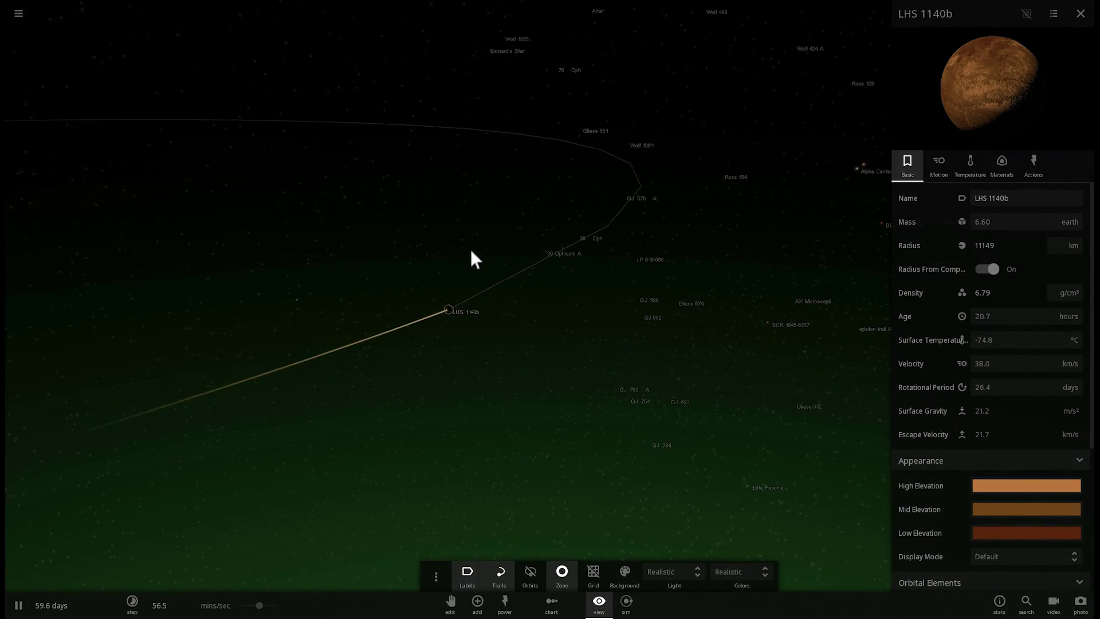
scroll(475, 253, down, 3)
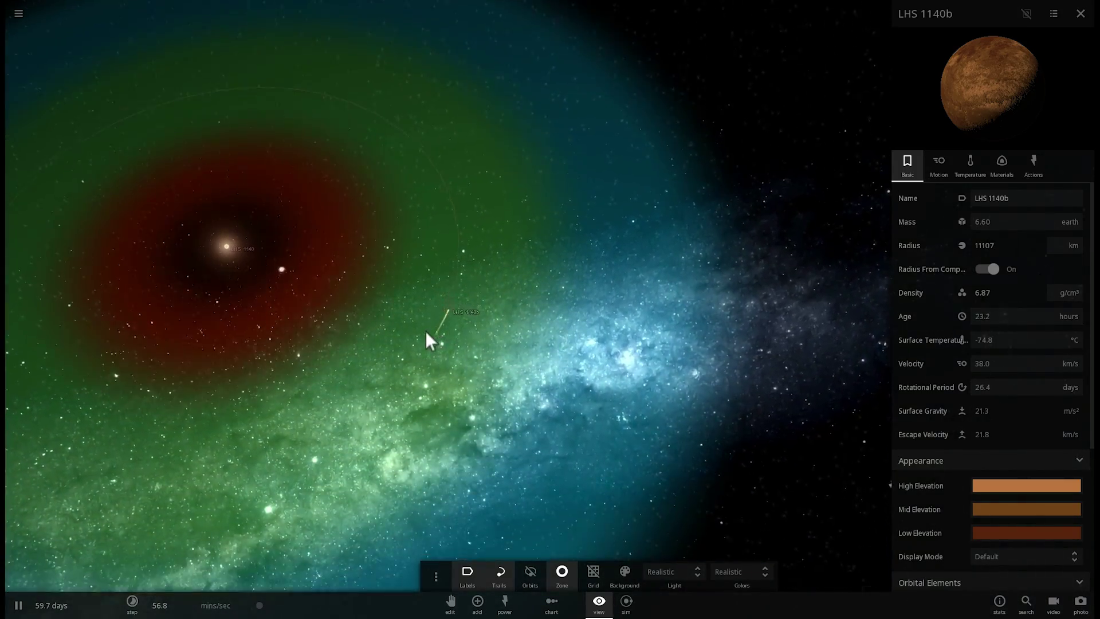
drag(426, 331, 457, 297)
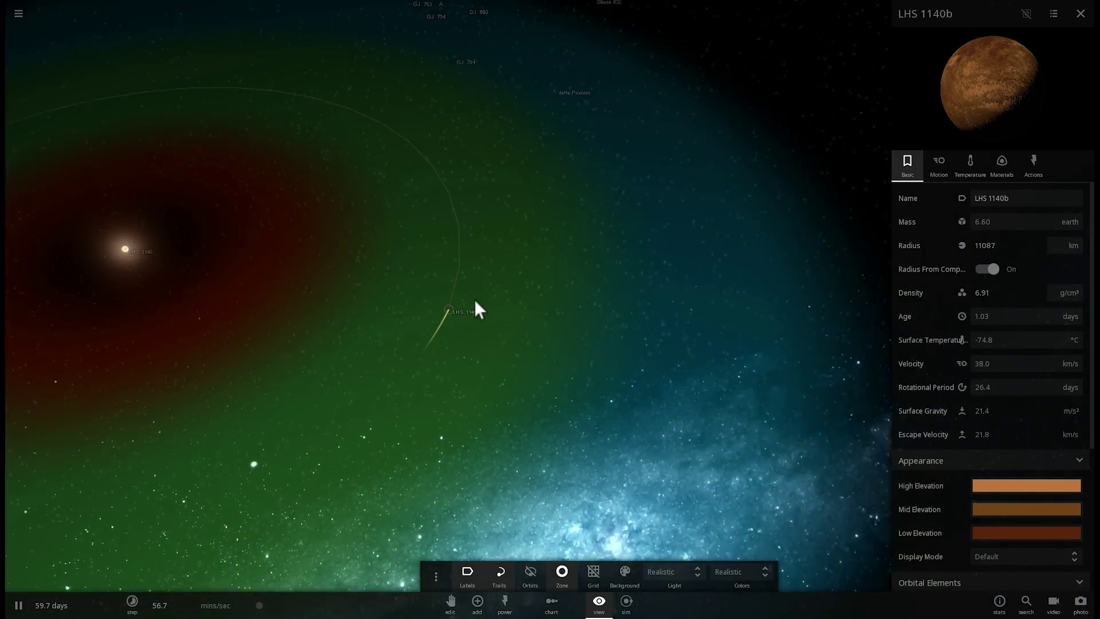
drag(475, 301, 445, 337)
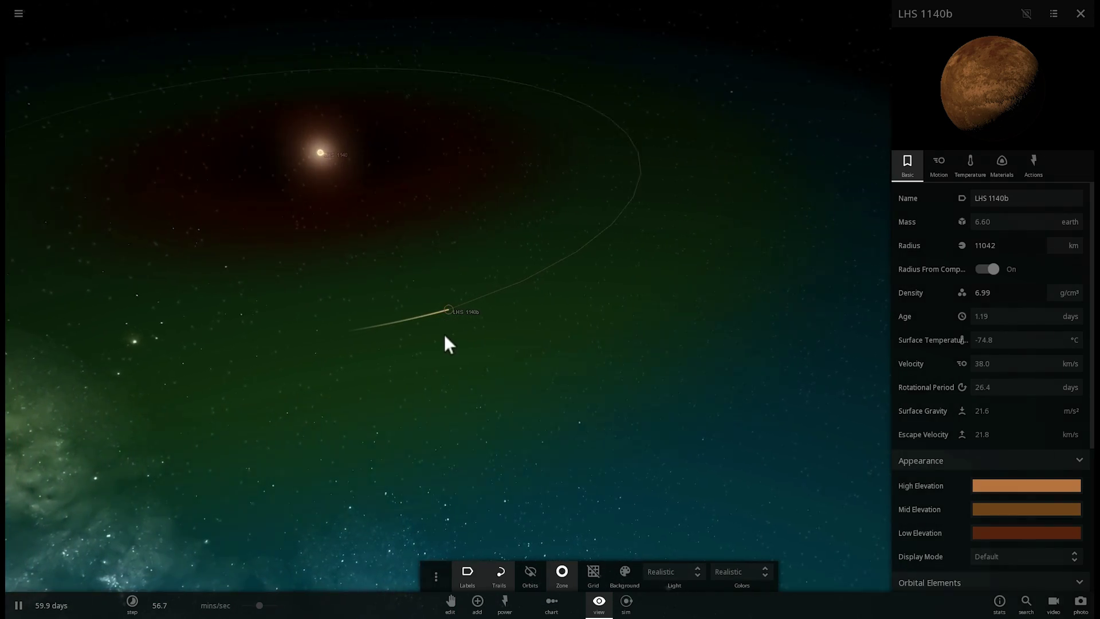
scroll(445, 332, up, 10)
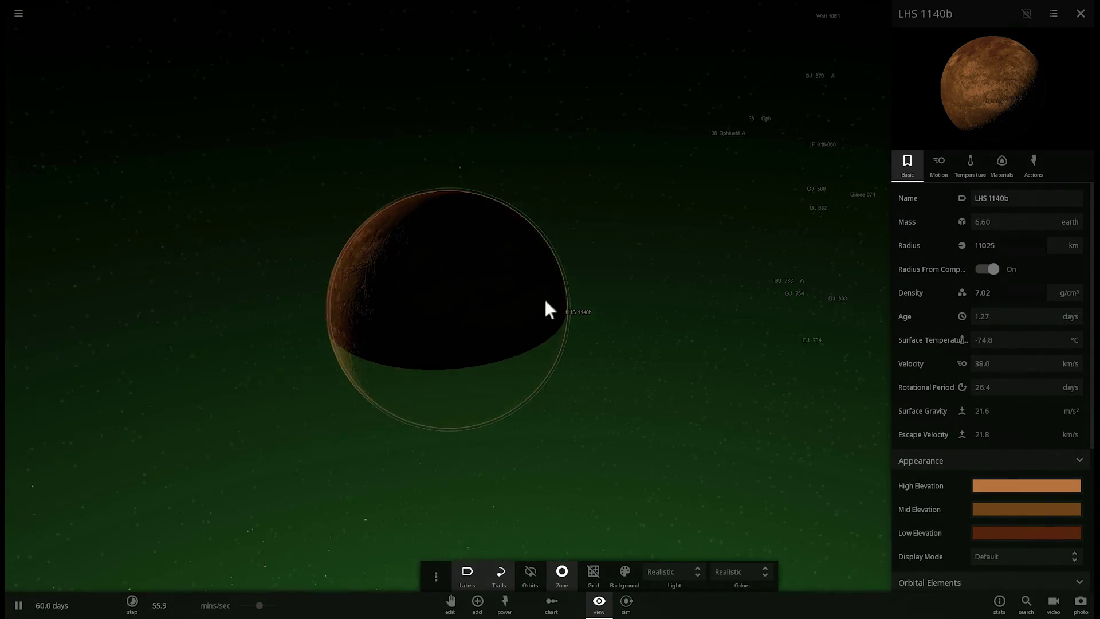
drag(547, 310, 438, 338)
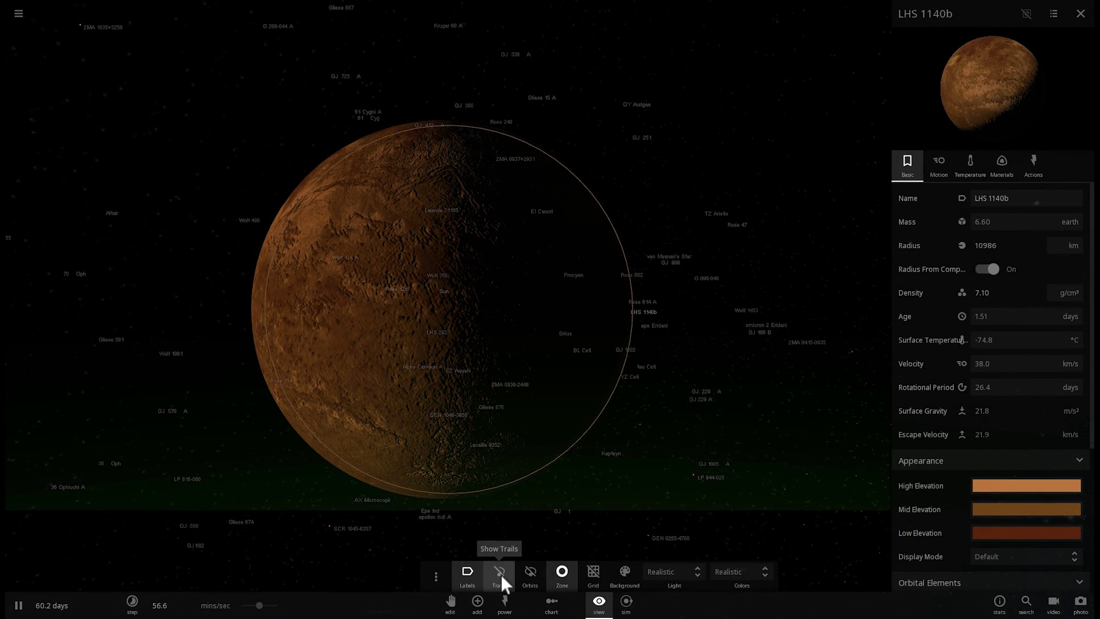
Turn off the Labels and Zone view toggles around LHS 1140b.
click(469, 570)
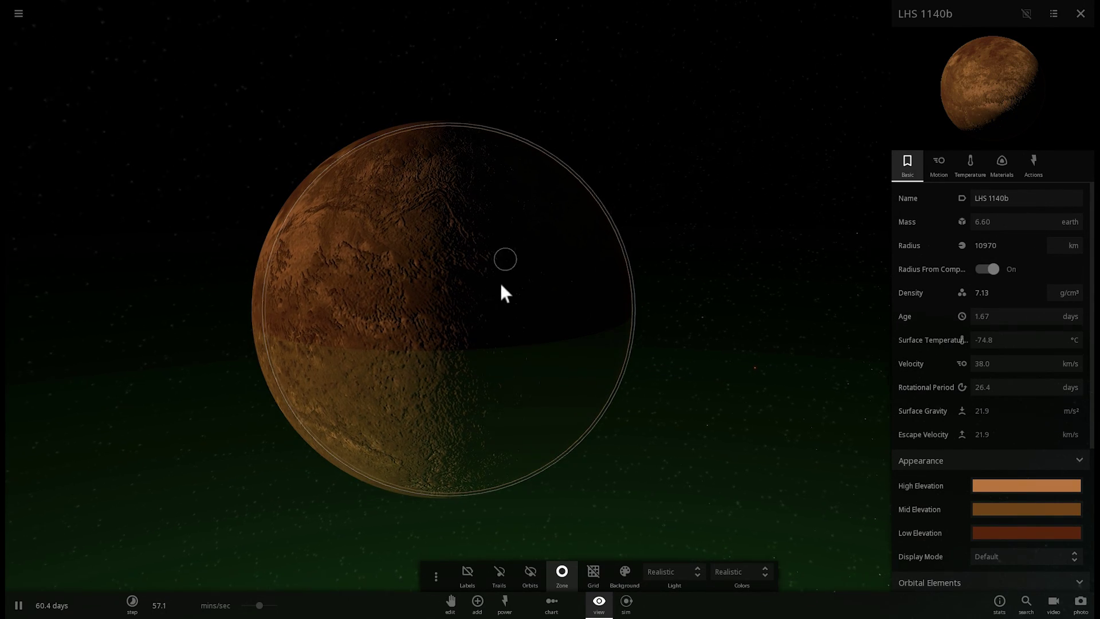
drag(501, 290, 344, 344)
scroll(395, 302, down, 5)
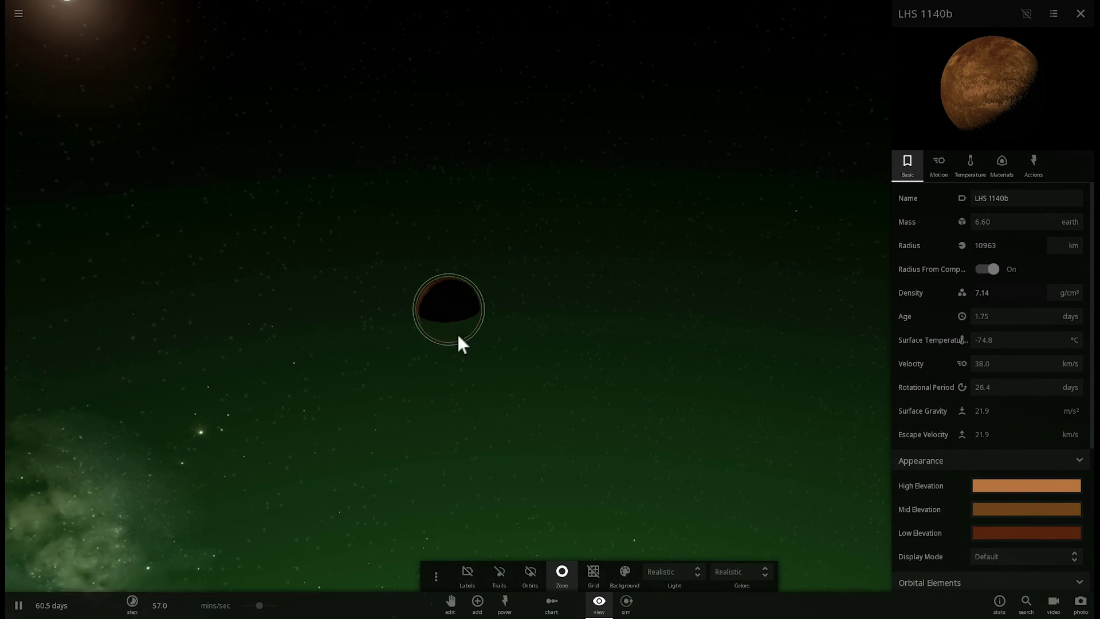
click(563, 573)
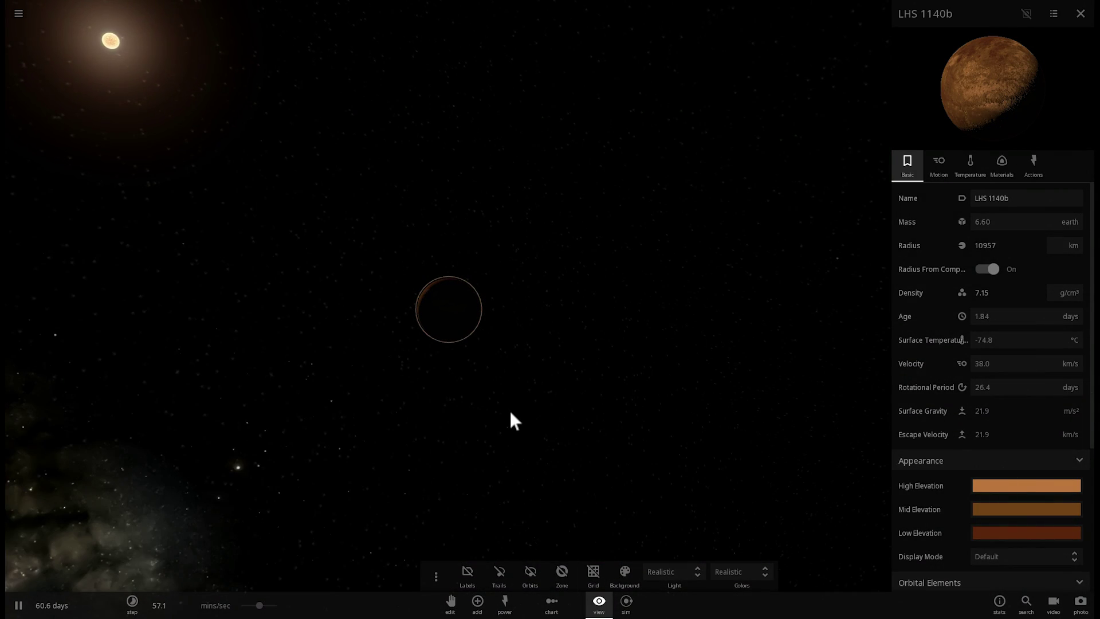
scroll(452, 331, up, 3)
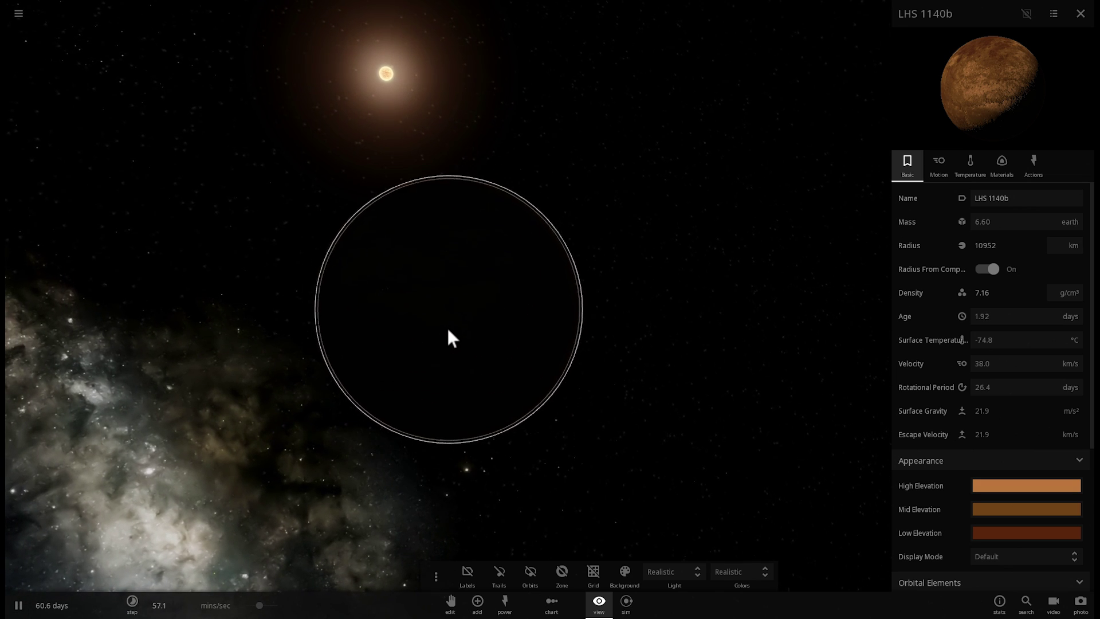
drag(447, 327, 643, 295)
Switch LHS 1140b's radius unit to earth, giving 1.40 earth radius.
scroll(550, 295, up, 3)
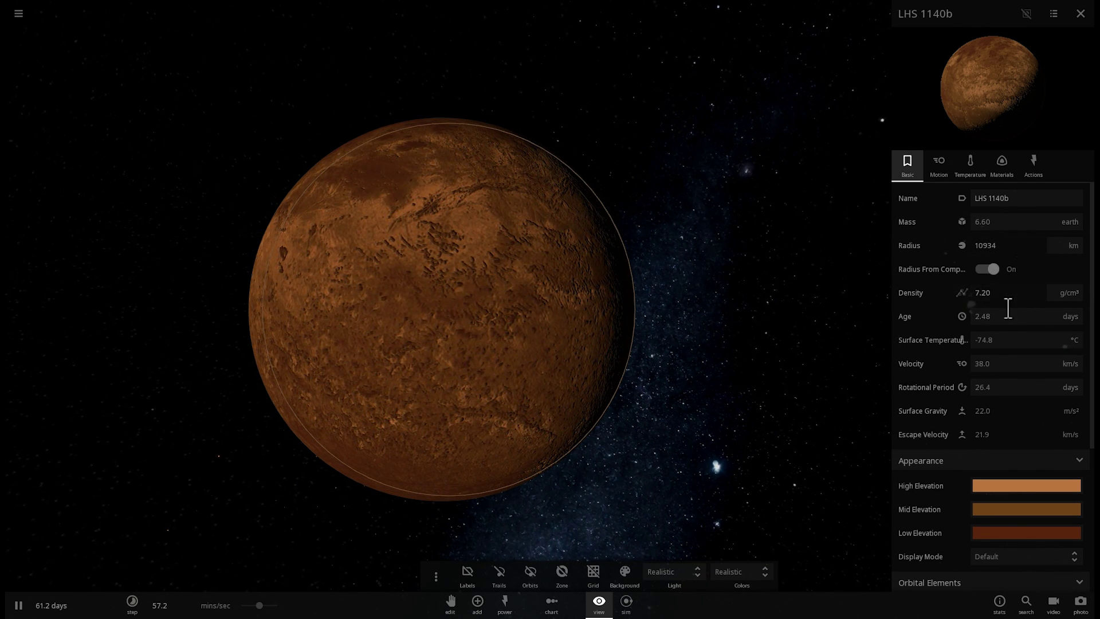
click(1070, 239)
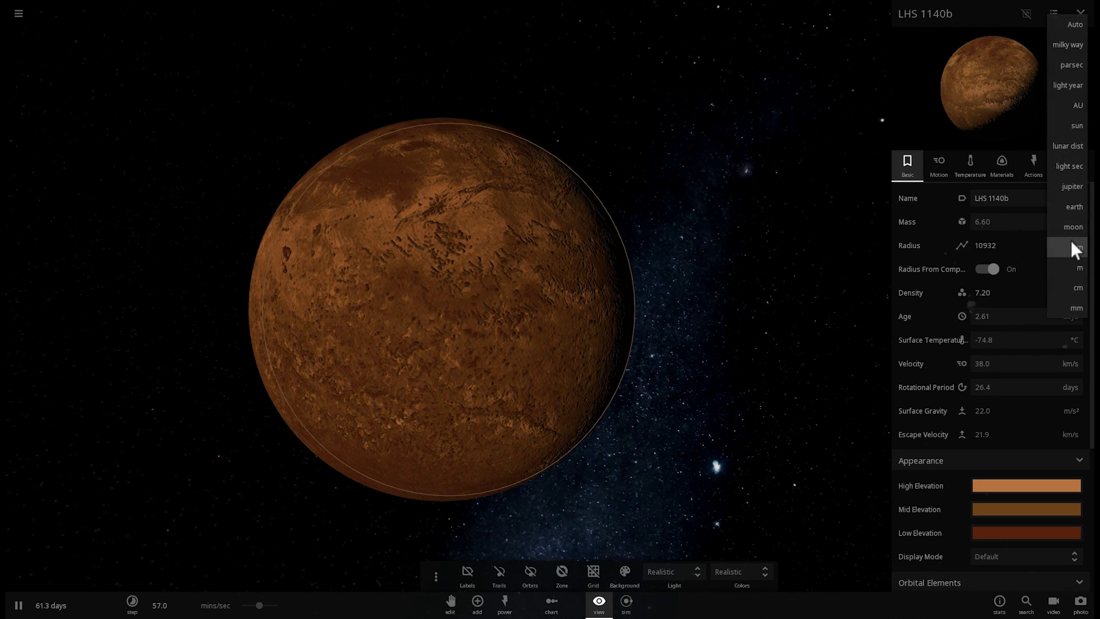
click(1073, 205)
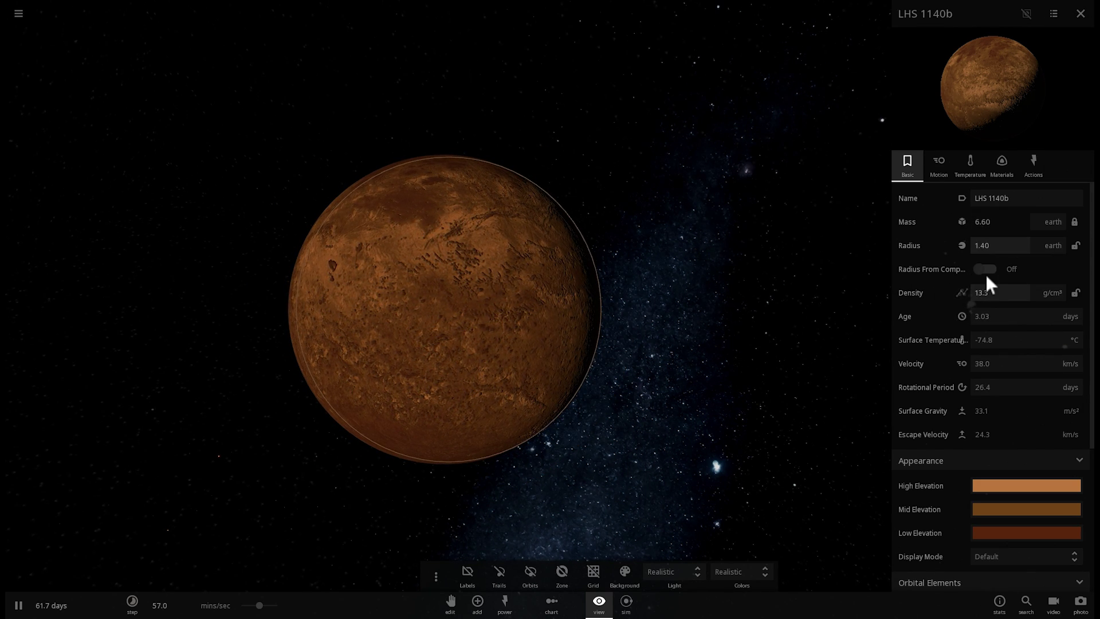
scroll(510, 327, up, 3)
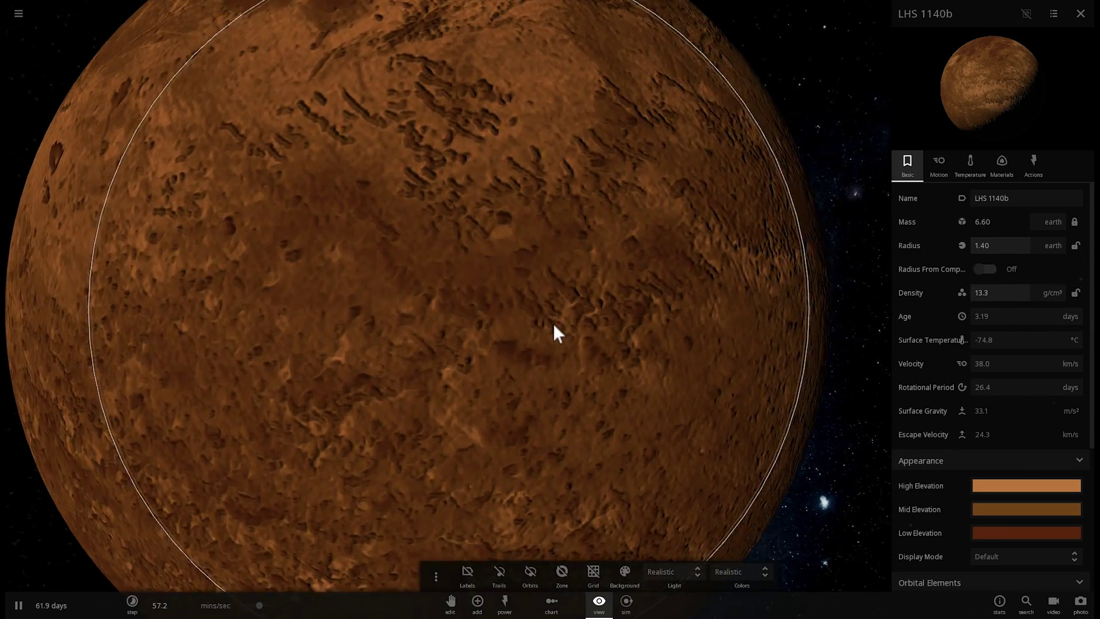
scroll(553, 324, down, 3)
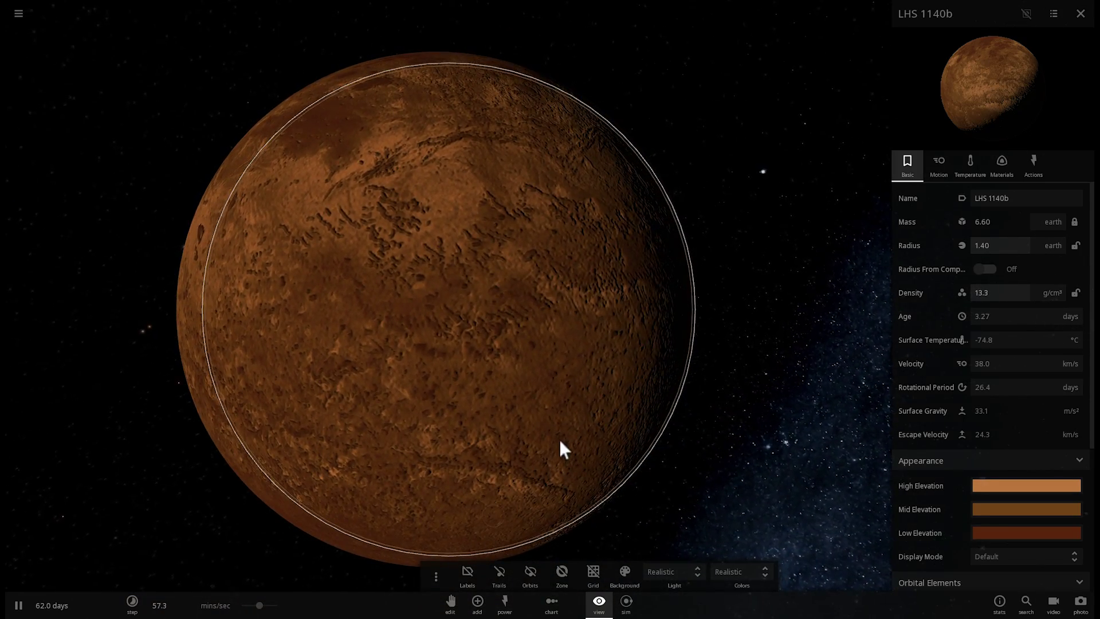
Pause the simulation, rotate around the planet, and resume playback.
key(space)
drag(600, 401, 517, 421)
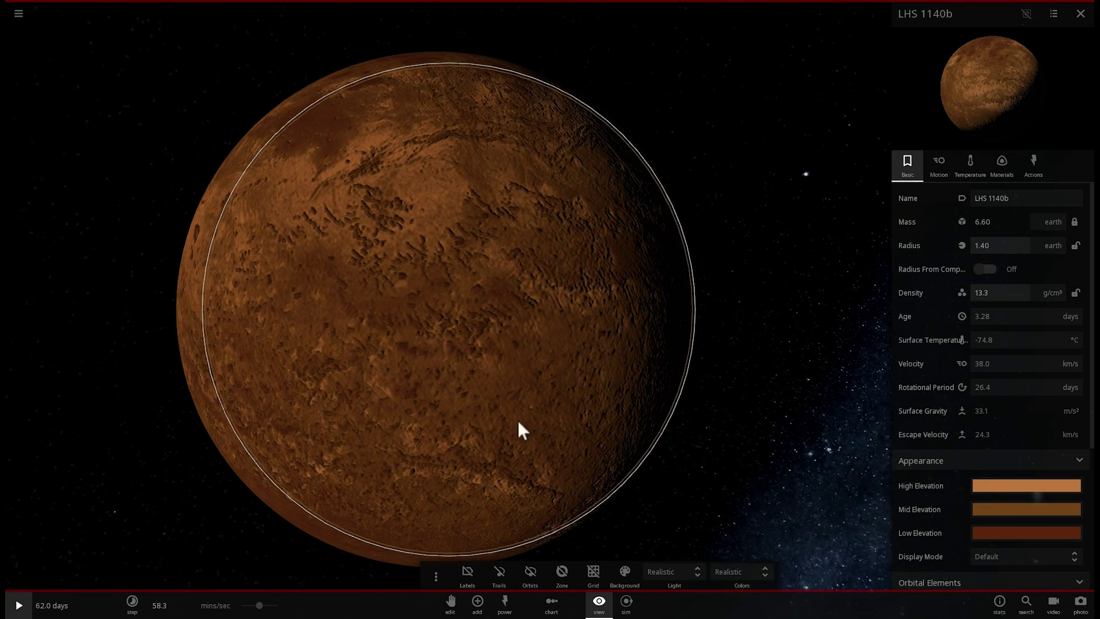
click(19, 605)
drag(344, 424, 392, 383)
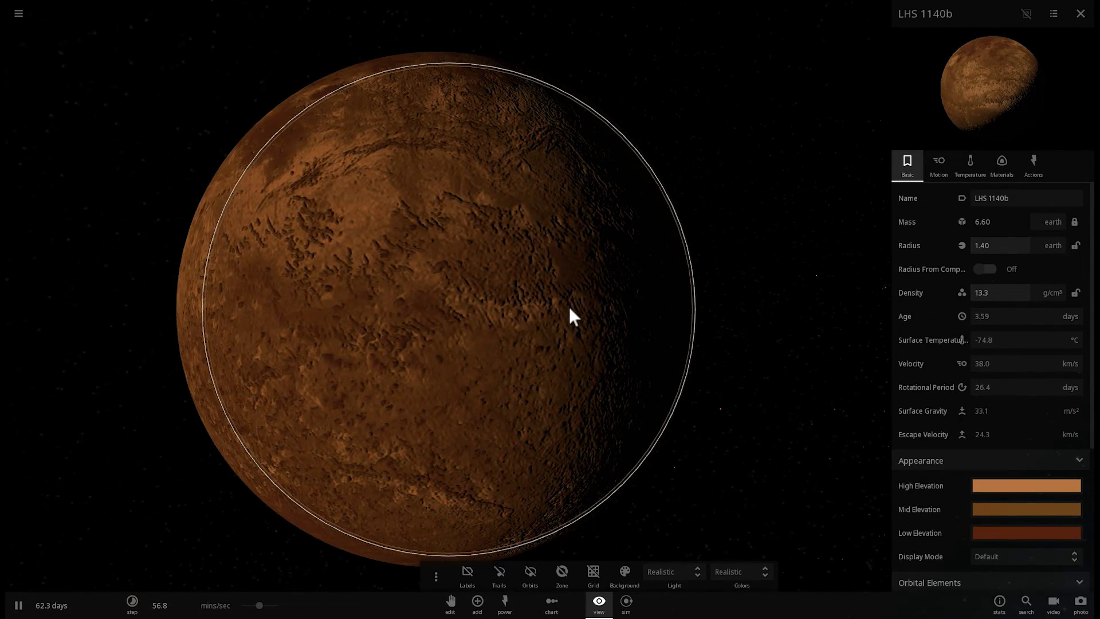
drag(569, 307, 546, 304)
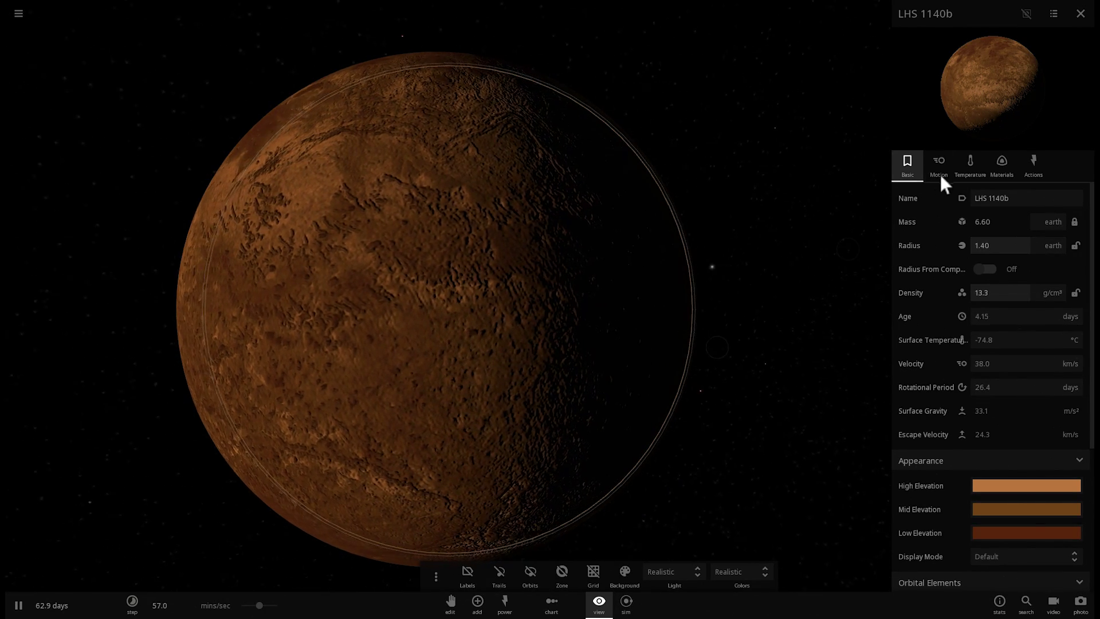
Set LHS 1140b's Iron to 52.7% and view its temperature and atmosphere readings.
click(1000, 159)
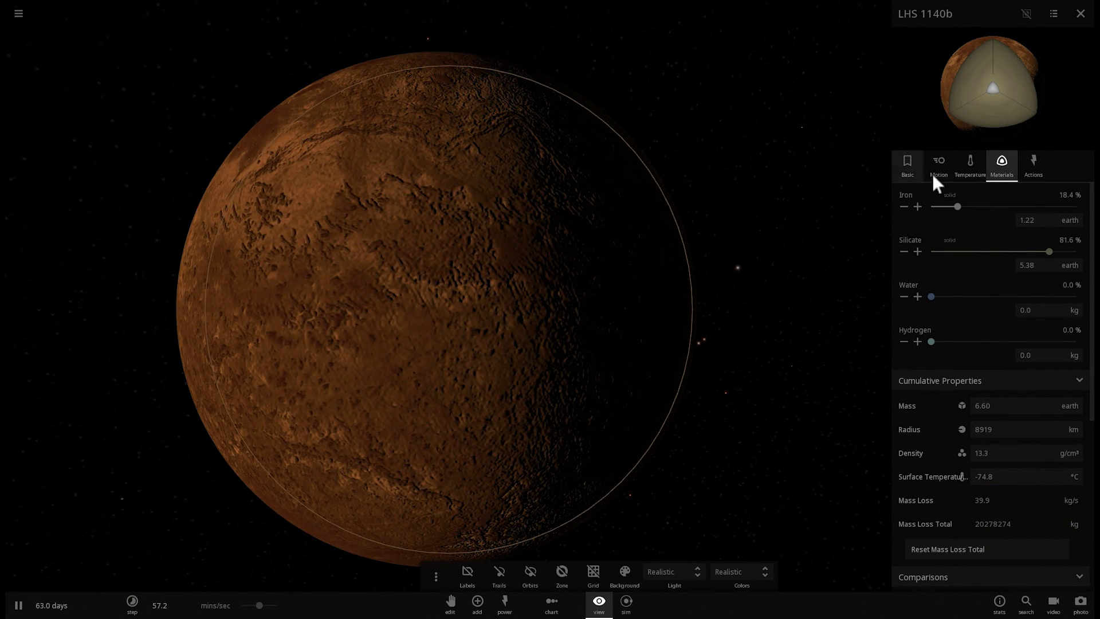
drag(960, 205, 1007, 206)
click(970, 163)
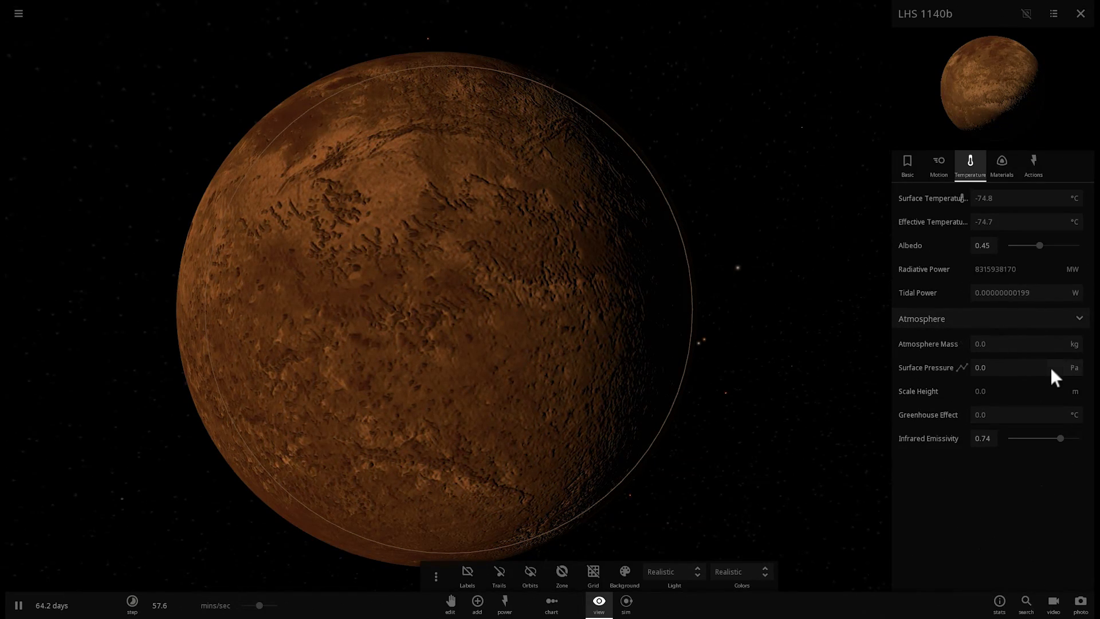
Set LHS 1140b's surface pressure to 2 atm.
click(1069, 367)
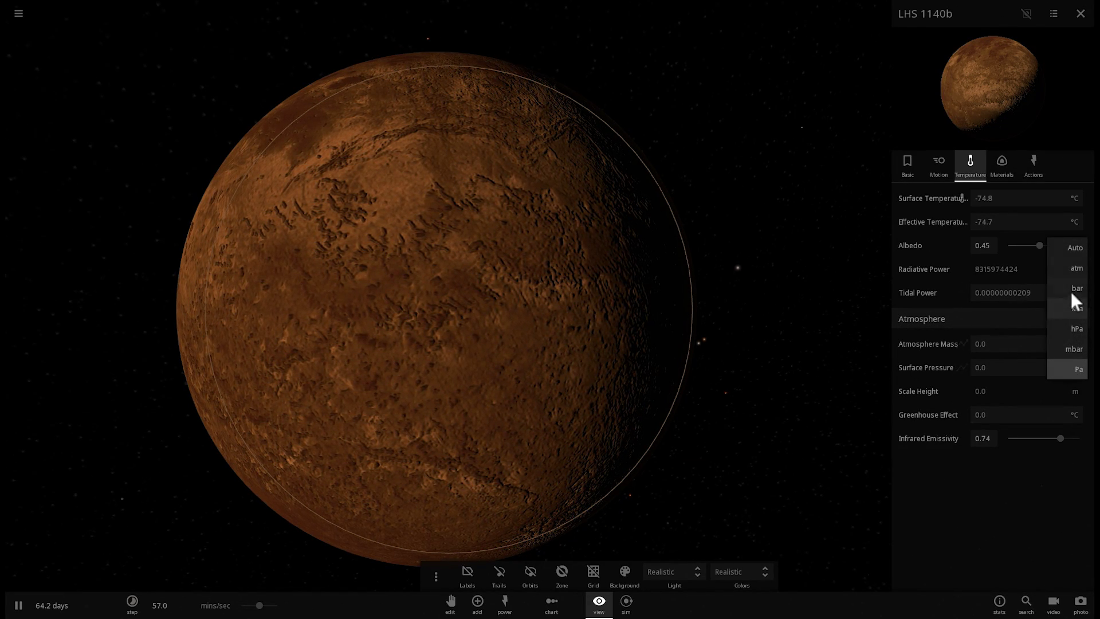
click(1076, 267)
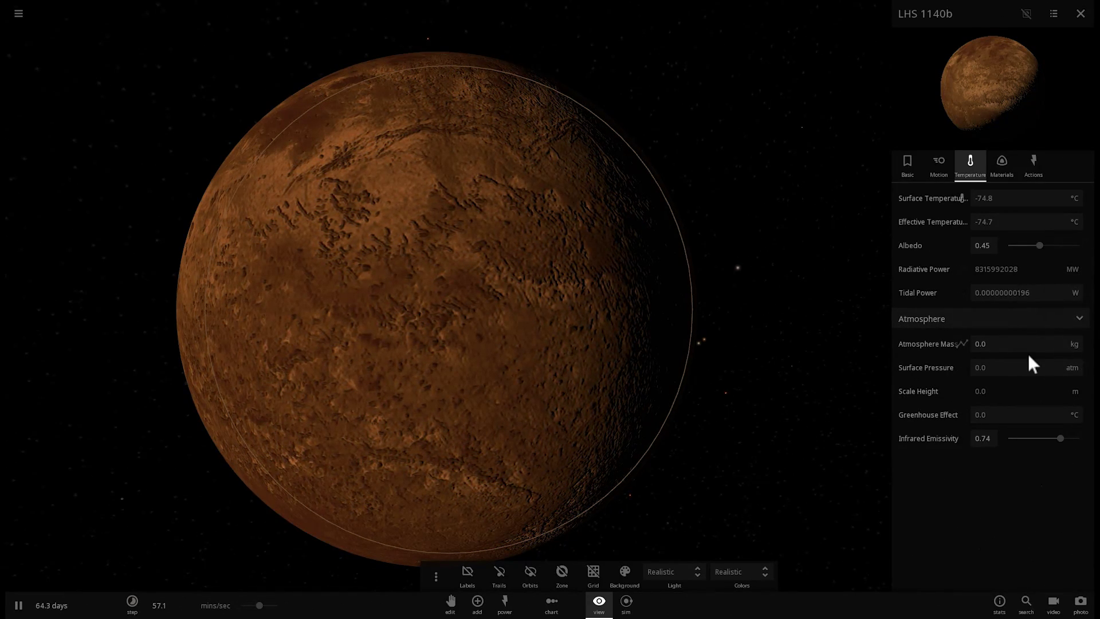
click(995, 367)
text(2)
key(Return)
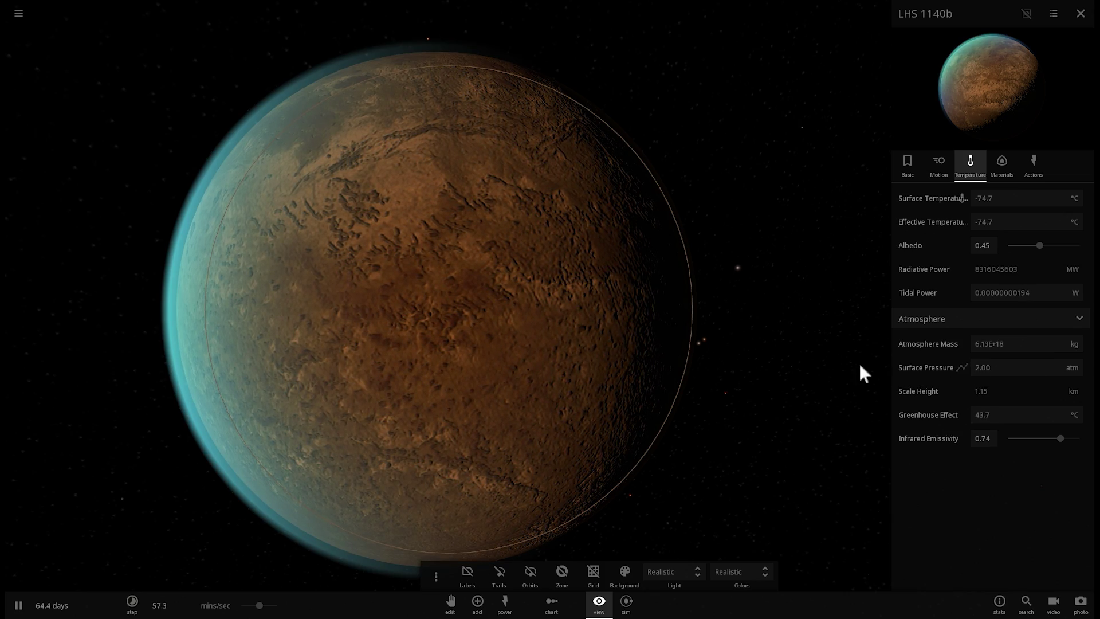
Orbit the planet and compare Basic and Temperature tabs, now showing 43.7 °C greenhouse effect.
drag(565, 296, 685, 227)
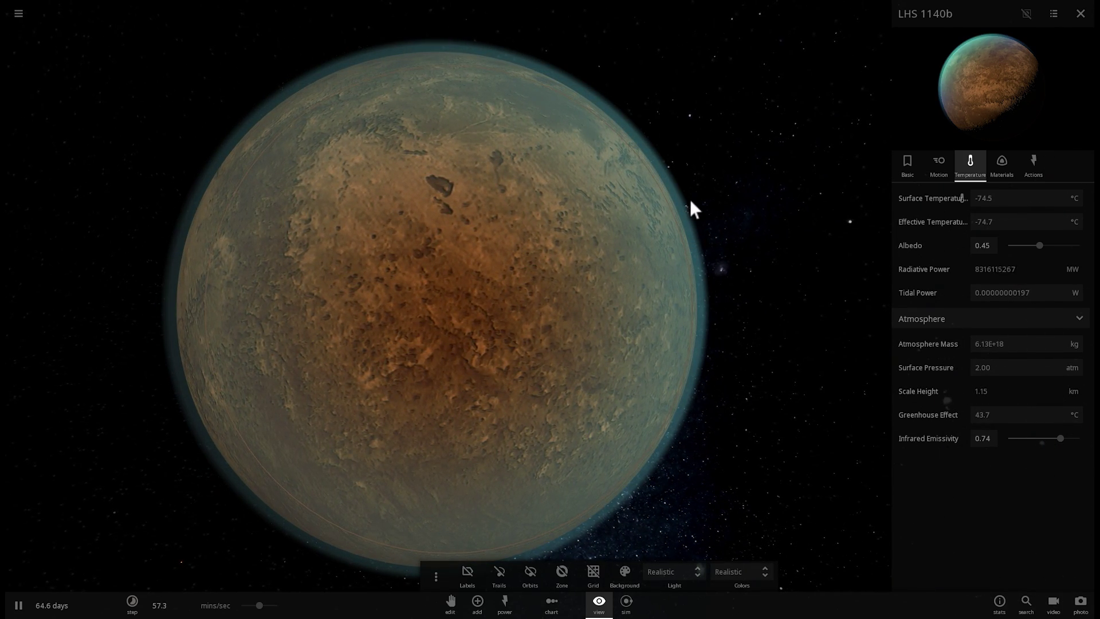
scroll(684, 337, up, 5)
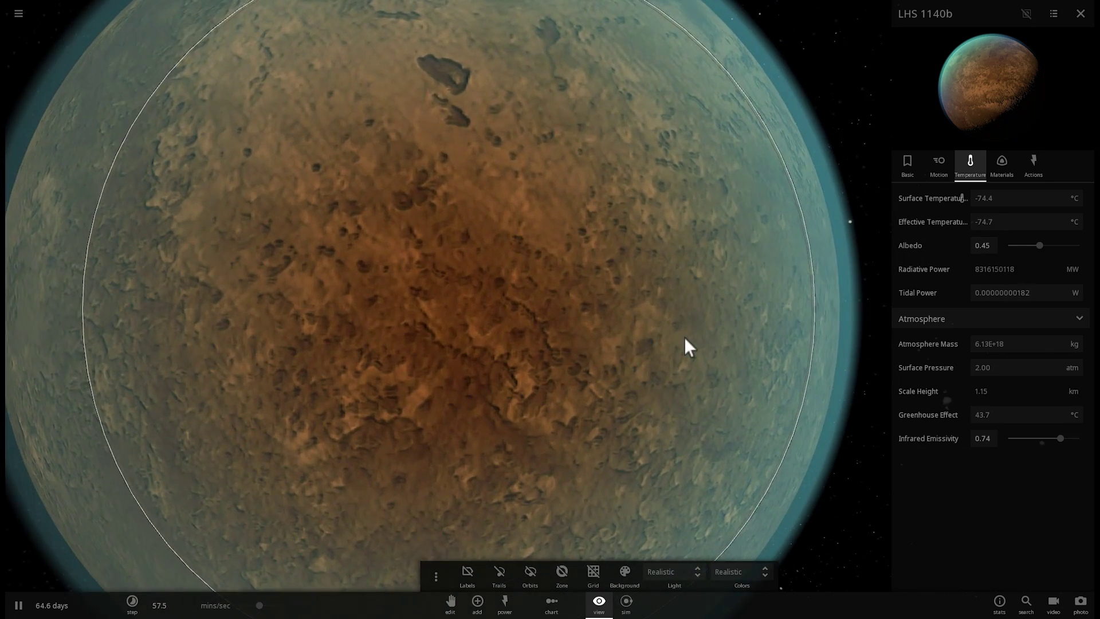
scroll(684, 337, down, 3)
click(907, 165)
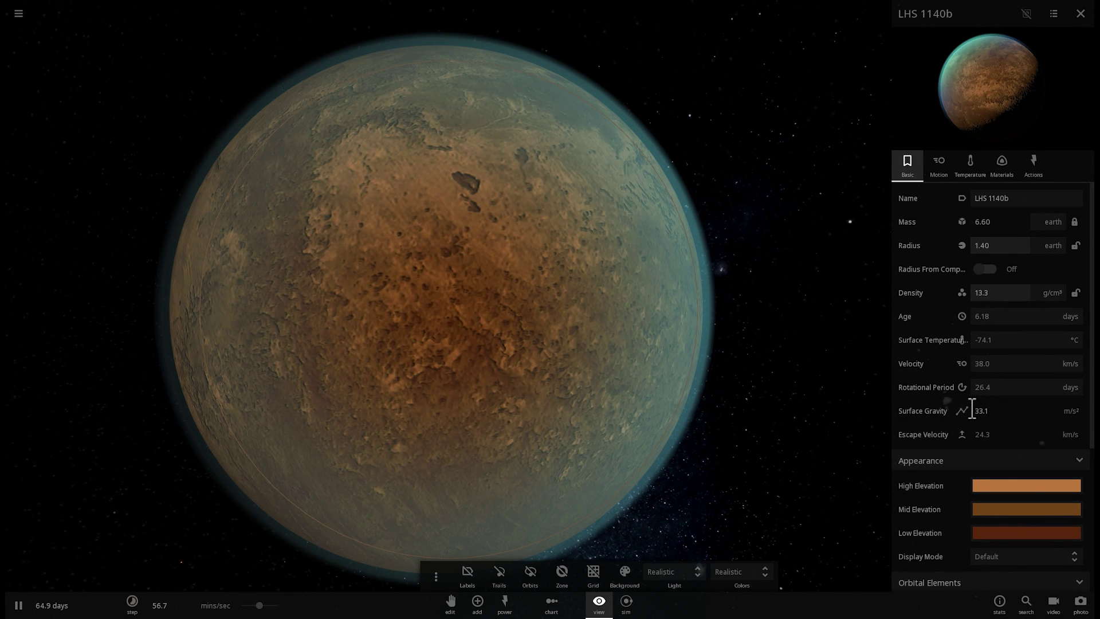
drag(730, 353, 831, 199)
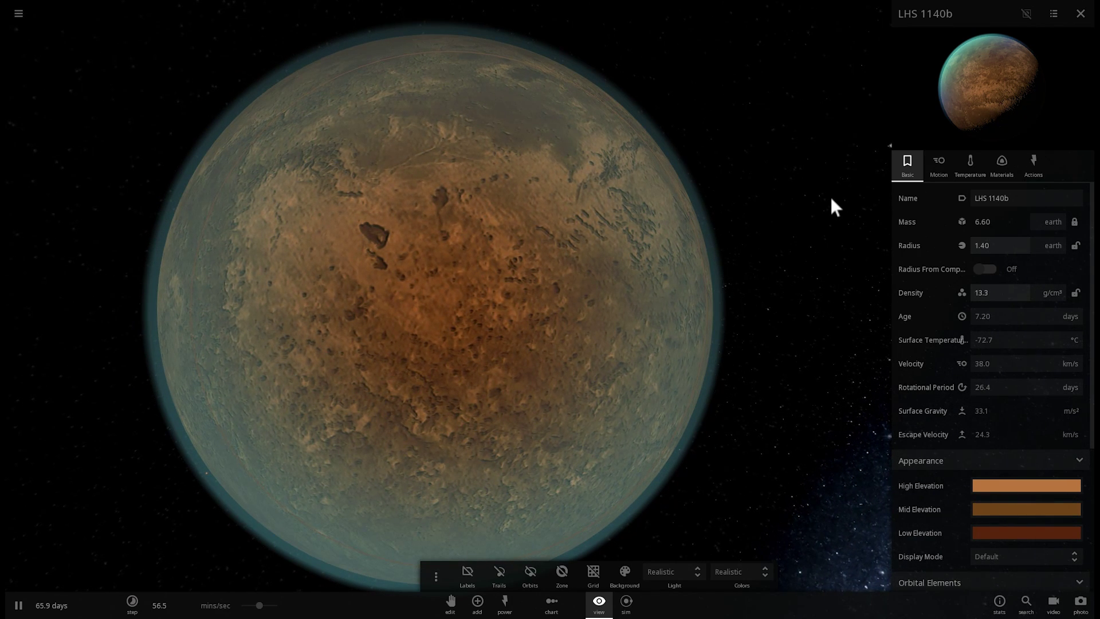
click(963, 168)
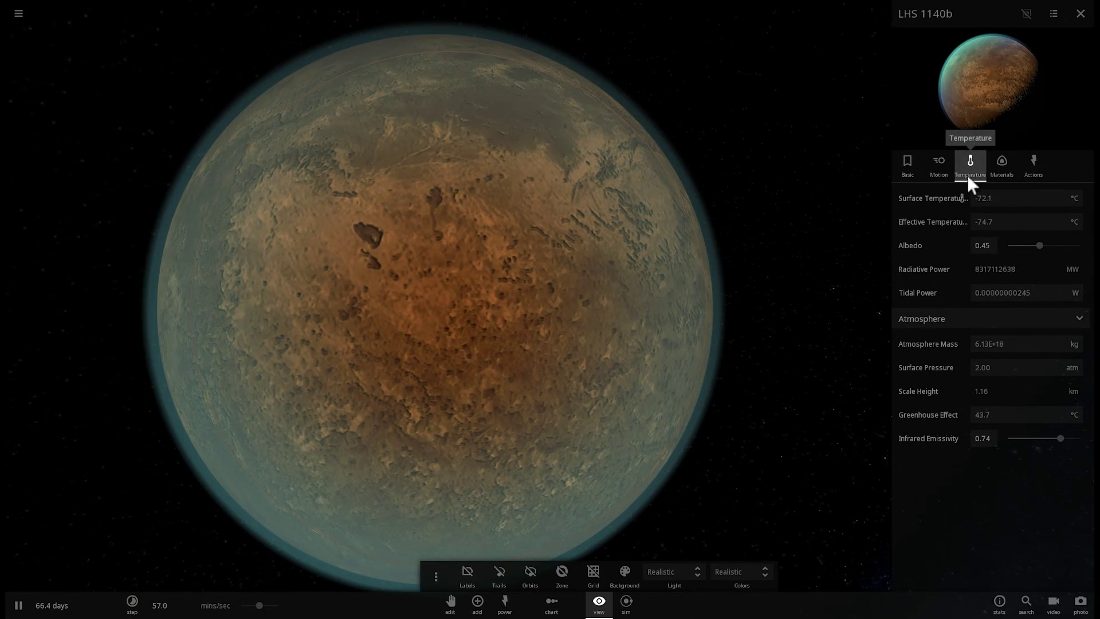
Add water to LHS 1140b eight times in the Materials tab.
click(1001, 166)
click(917, 296)
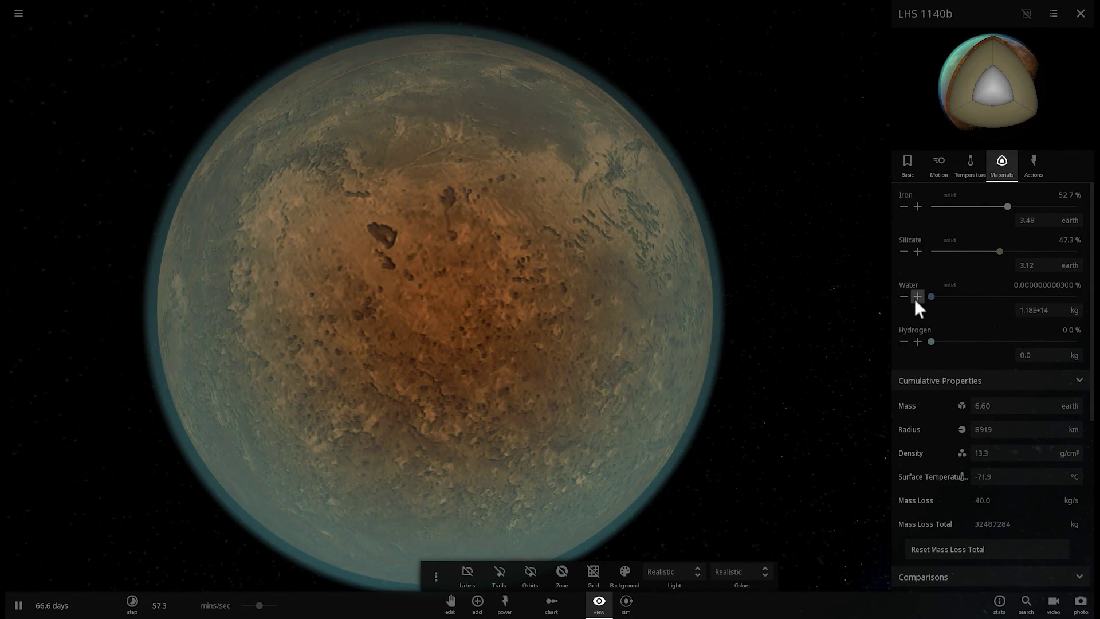
click(917, 296)
click(917, 296)
click(916, 297)
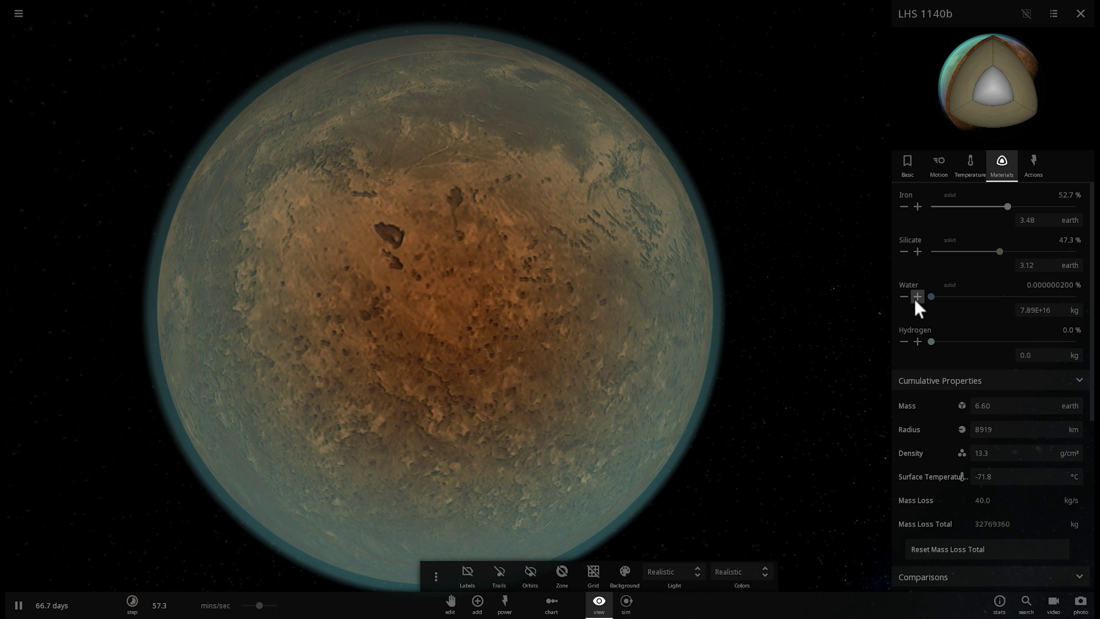
click(916, 296)
click(917, 296)
click(917, 296)
click(916, 296)
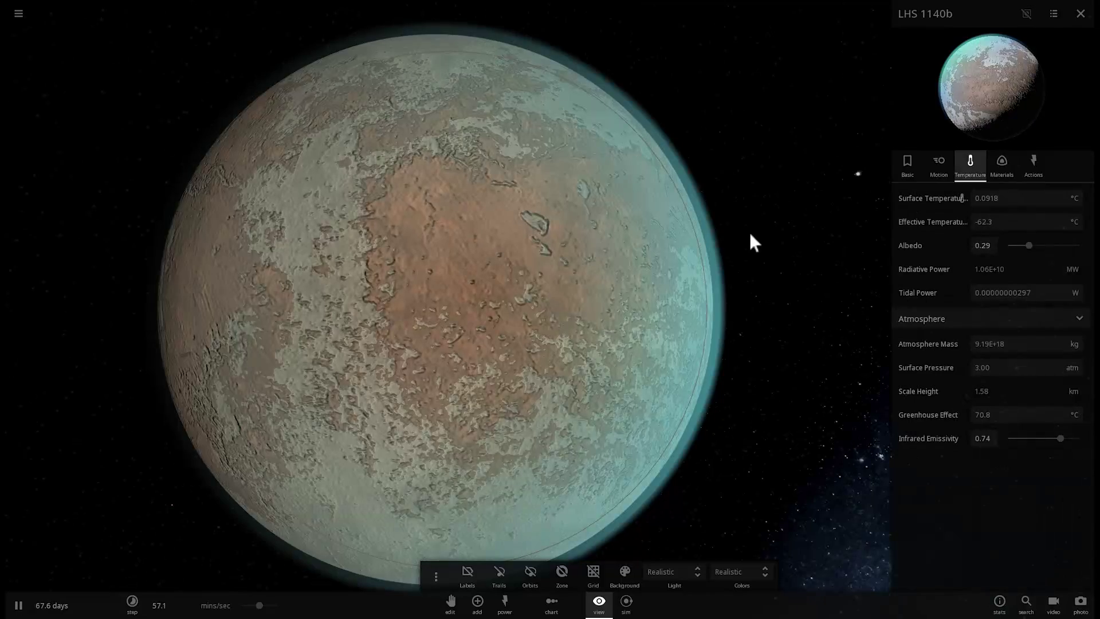
Run time at hours per second until the surface warms to 3.48 °C at 3.00 atm.
click(970, 166)
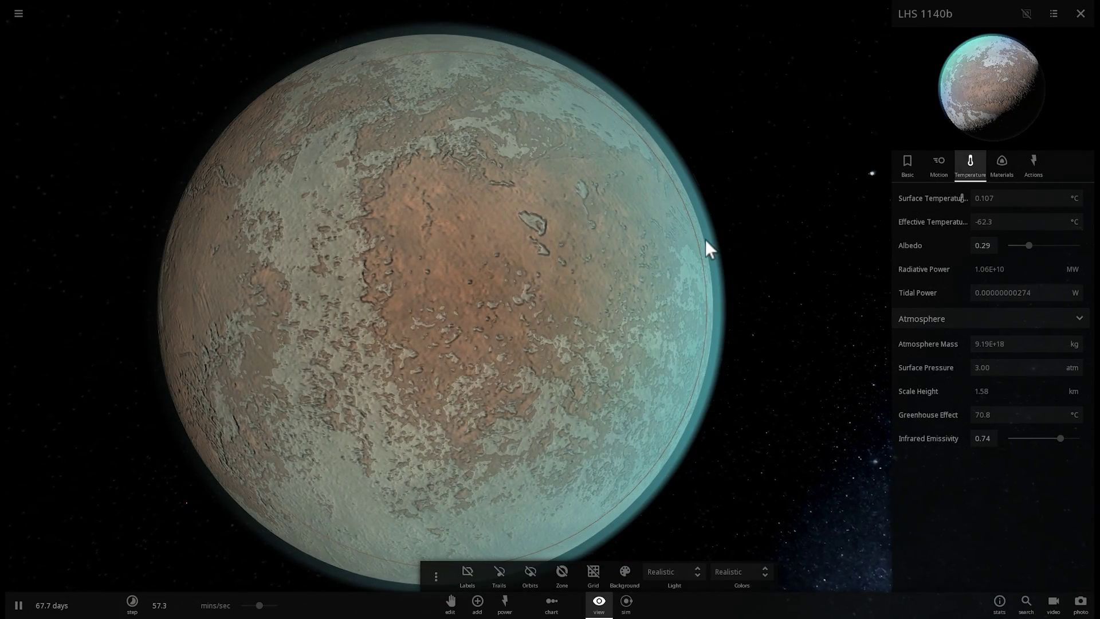
drag(254, 609, 265, 599)
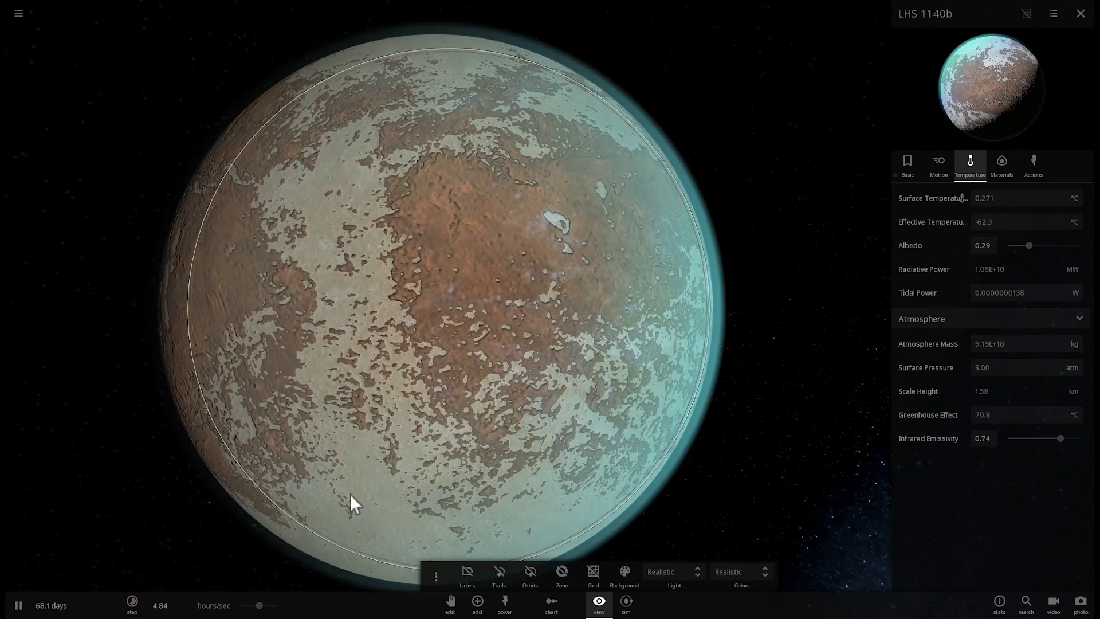
scroll(480, 409, down, 5)
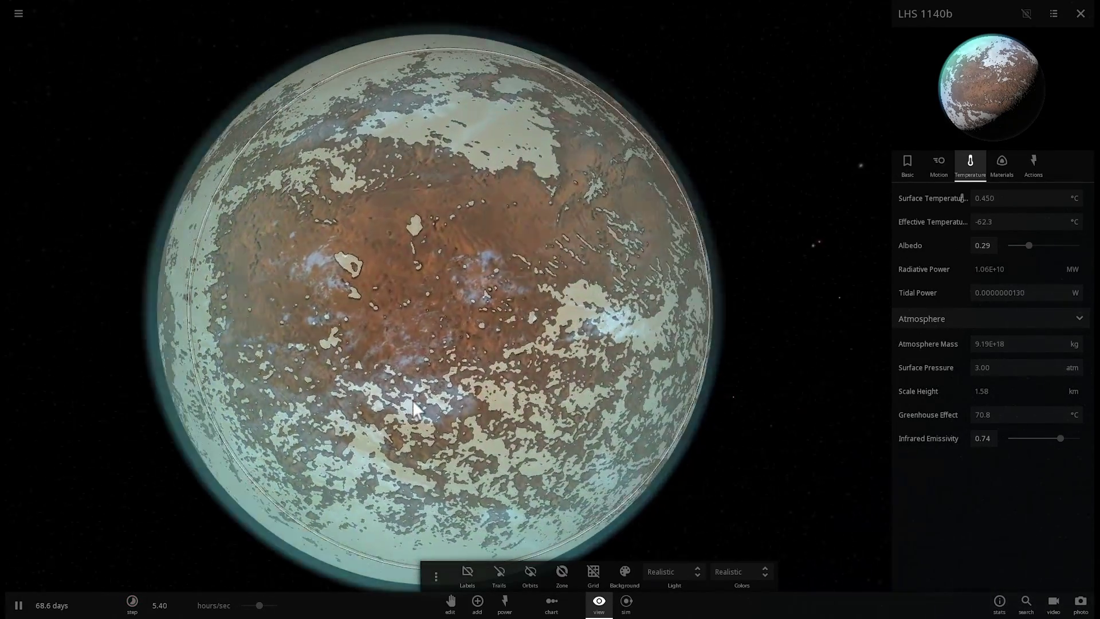
drag(583, 339, 468, 291)
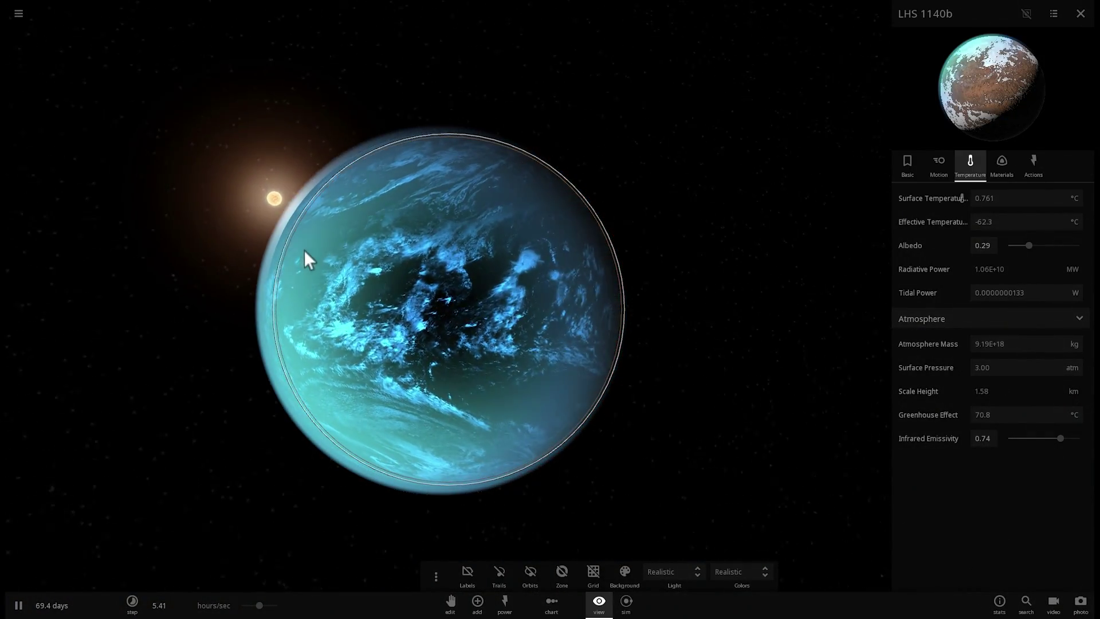
scroll(512, 287, up, 4)
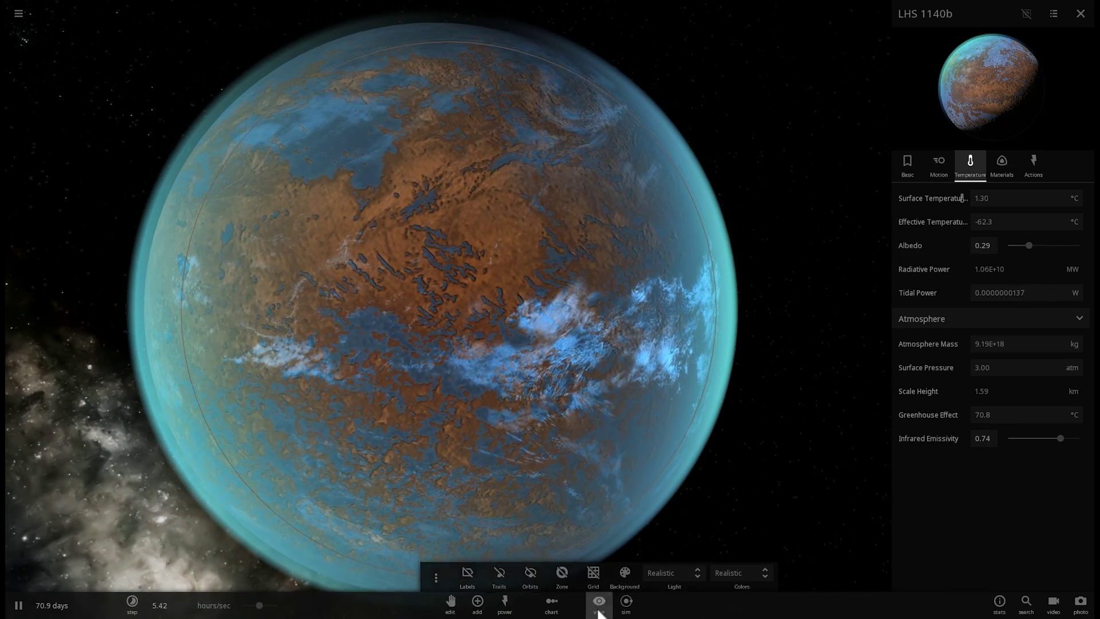
drag(593, 342, 446, 328)
scroll(447, 328, down, 5)
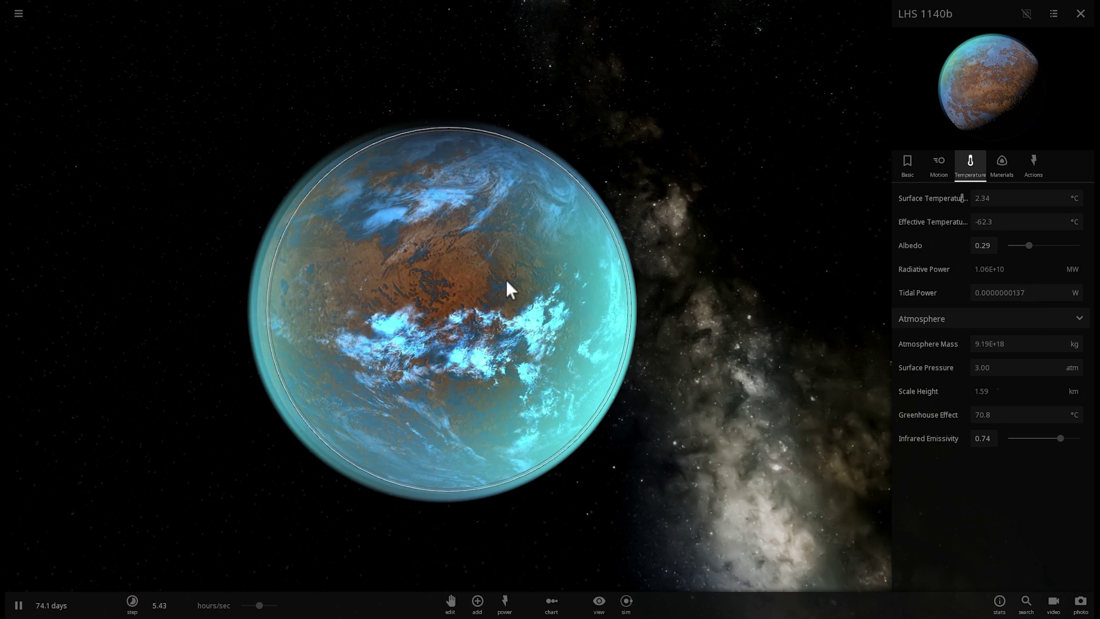
drag(508, 287, 649, 227)
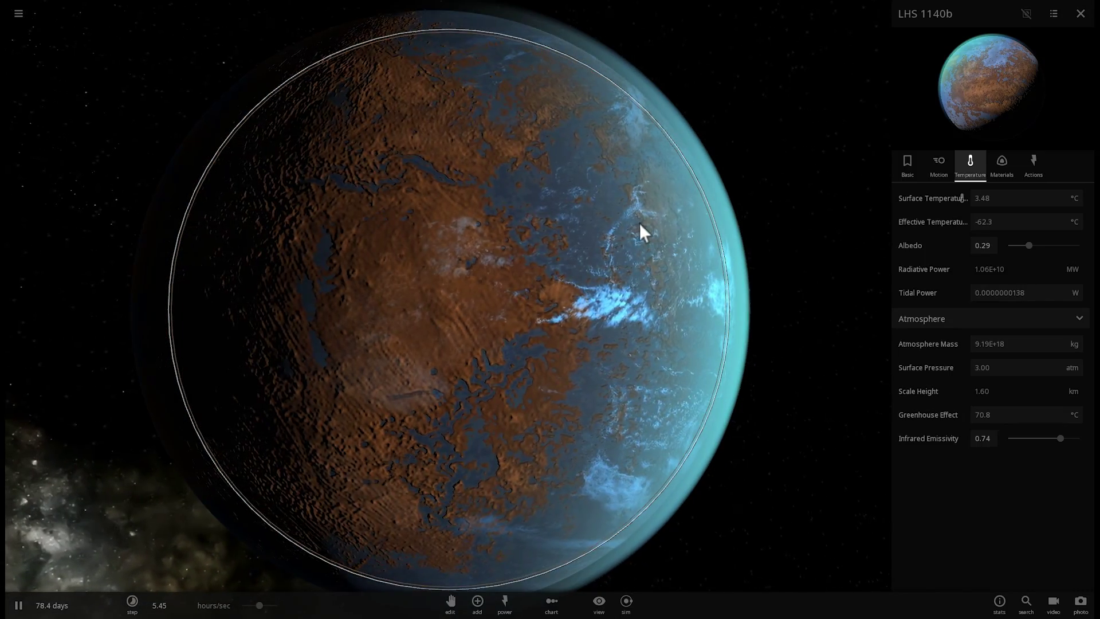
Show LHS 1140b's Basic properties, then orbit and zoom out to watch the cloudy ocean world at 87.6 days.
click(909, 165)
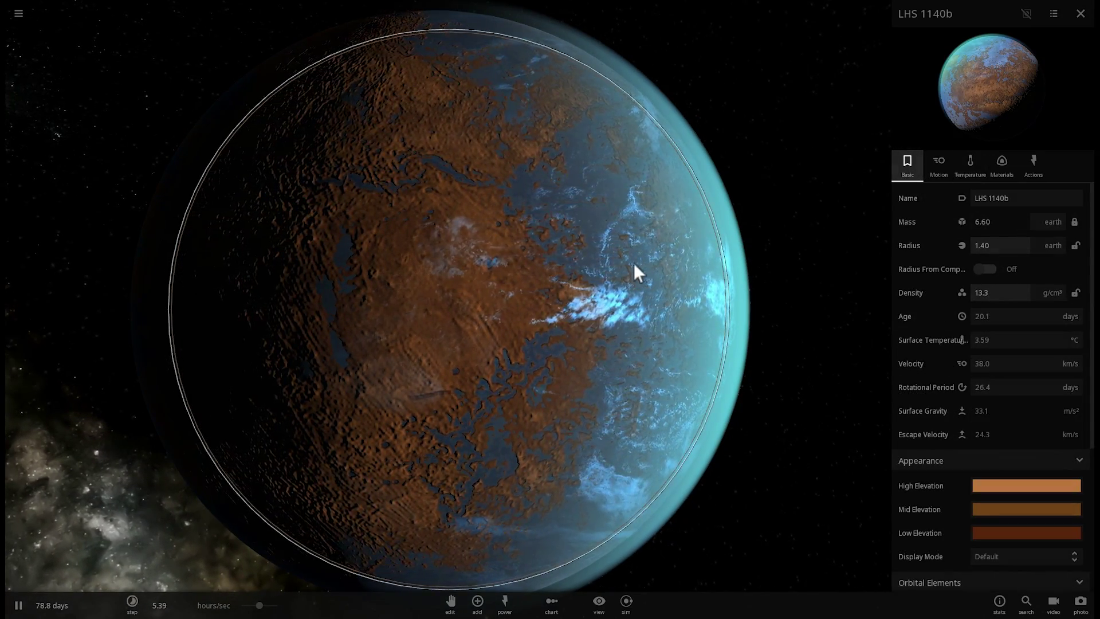
drag(633, 270, 574, 260)
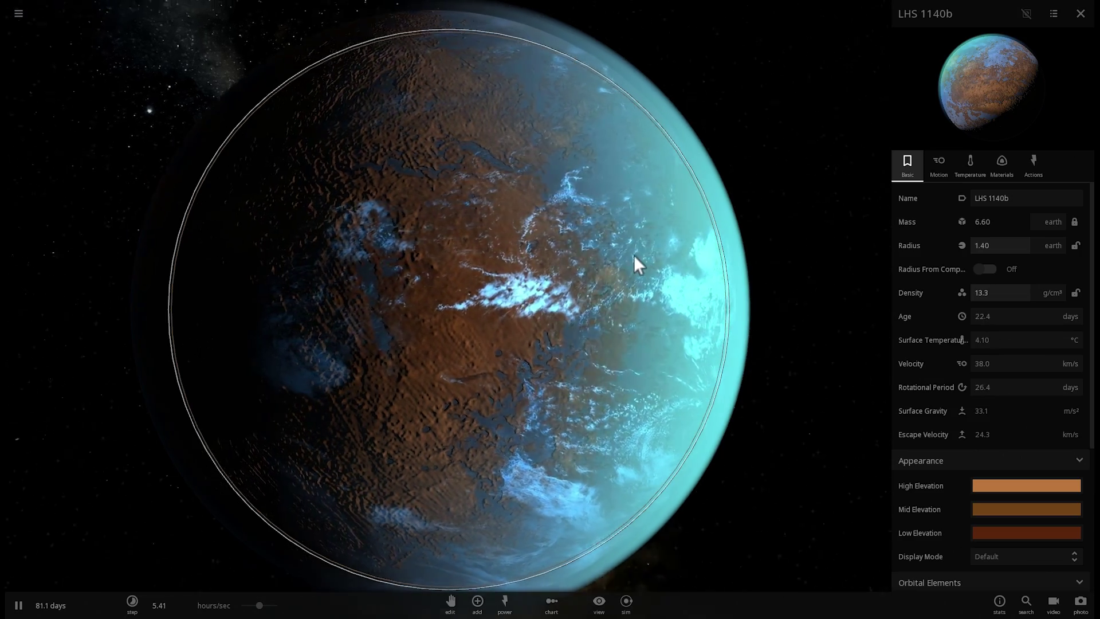
drag(633, 256, 584, 256)
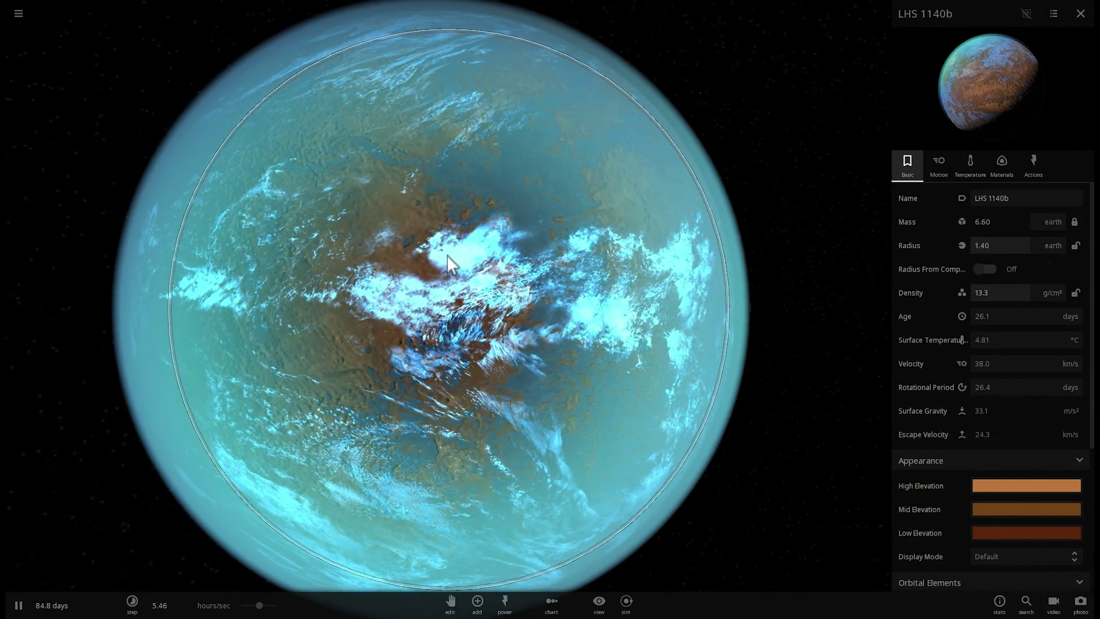
scroll(447, 256, down, 5)
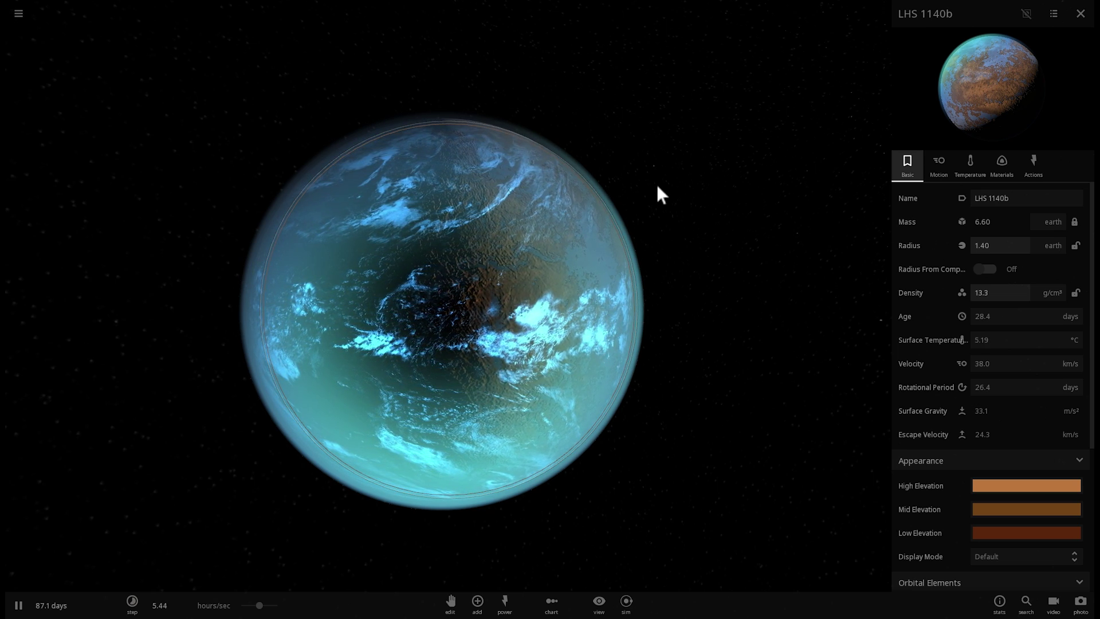
scroll(682, 215, down, 4)
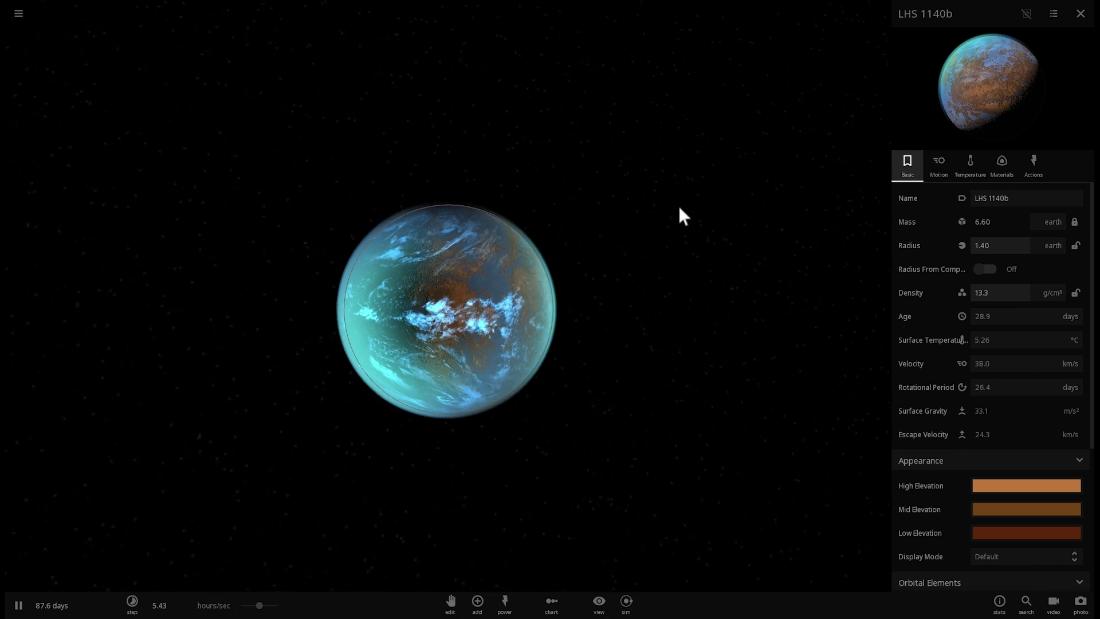
Orbit and zoom to view LHS 1140b's orbit edge-on, with the star swung to its right.
drag(682, 217, 257, 239)
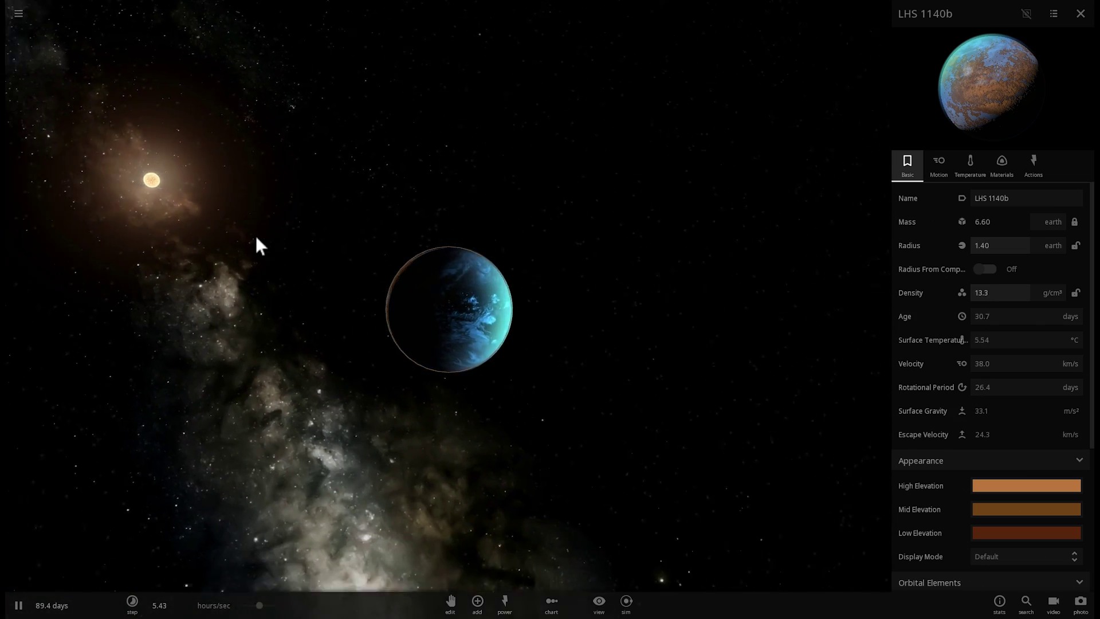
scroll(245, 216, down, 5)
drag(479, 246, 394, 231)
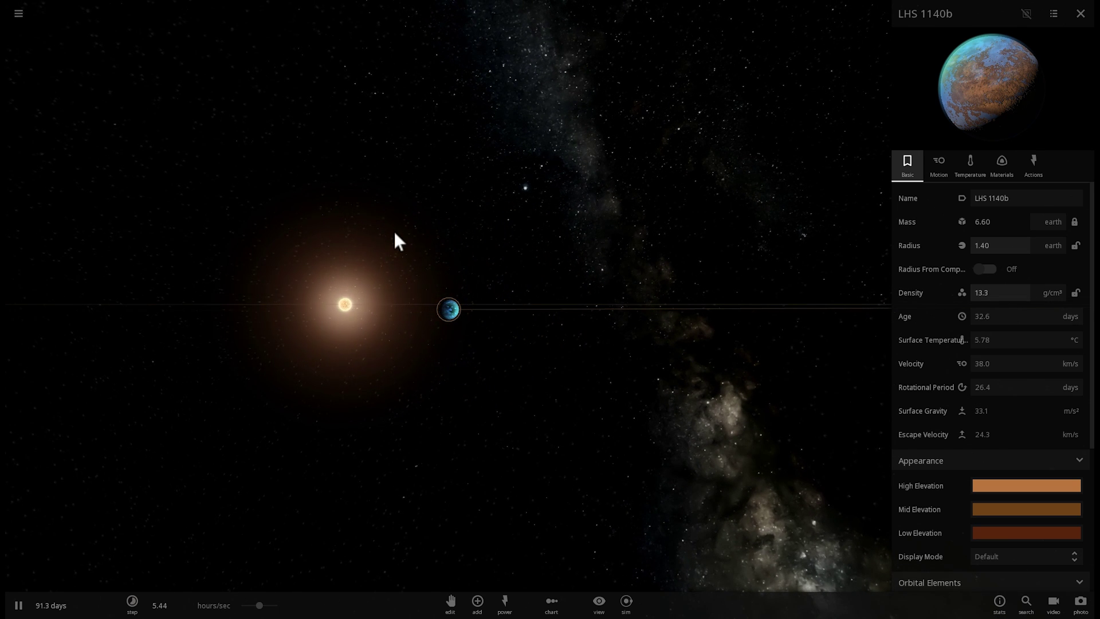
drag(493, 240, 422, 246)
drag(496, 248, 501, 248)
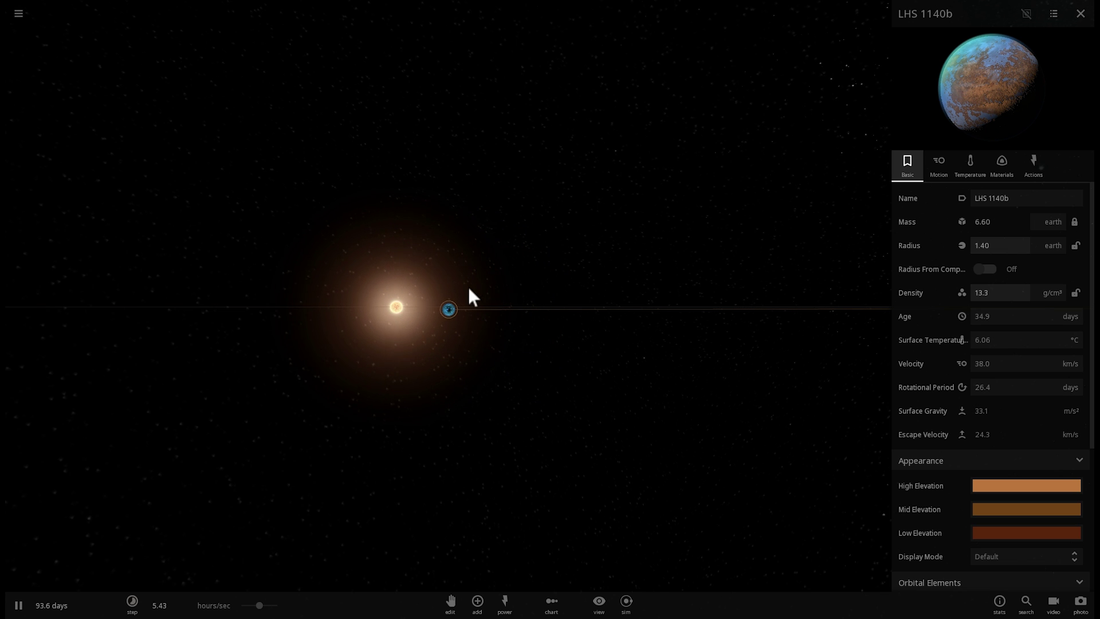
scroll(469, 291, up, 5)
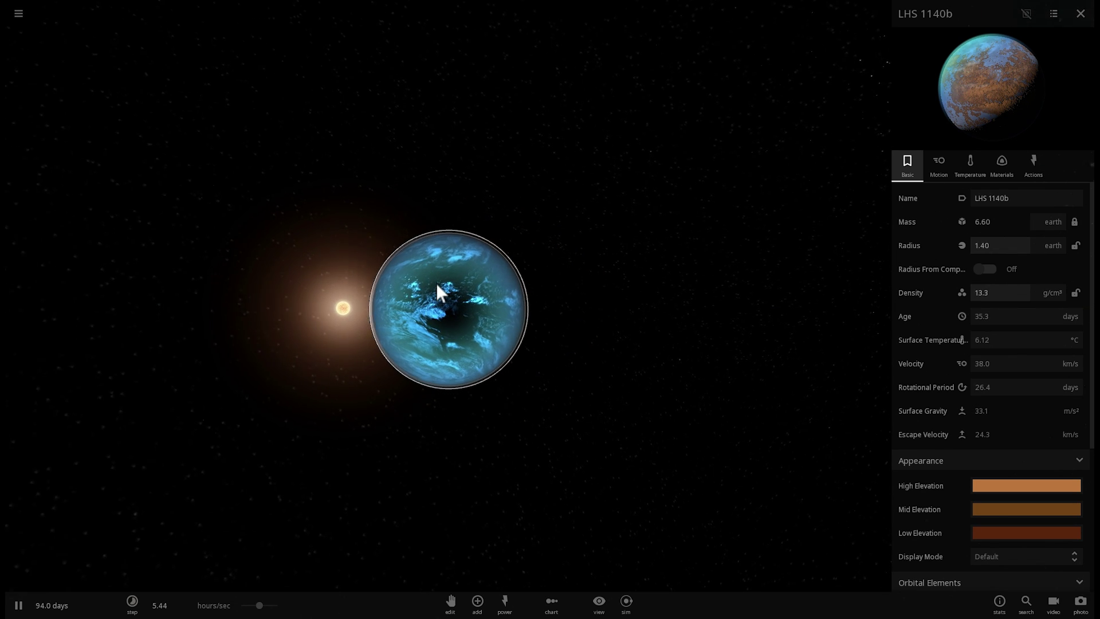
scroll(432, 287, up, 3)
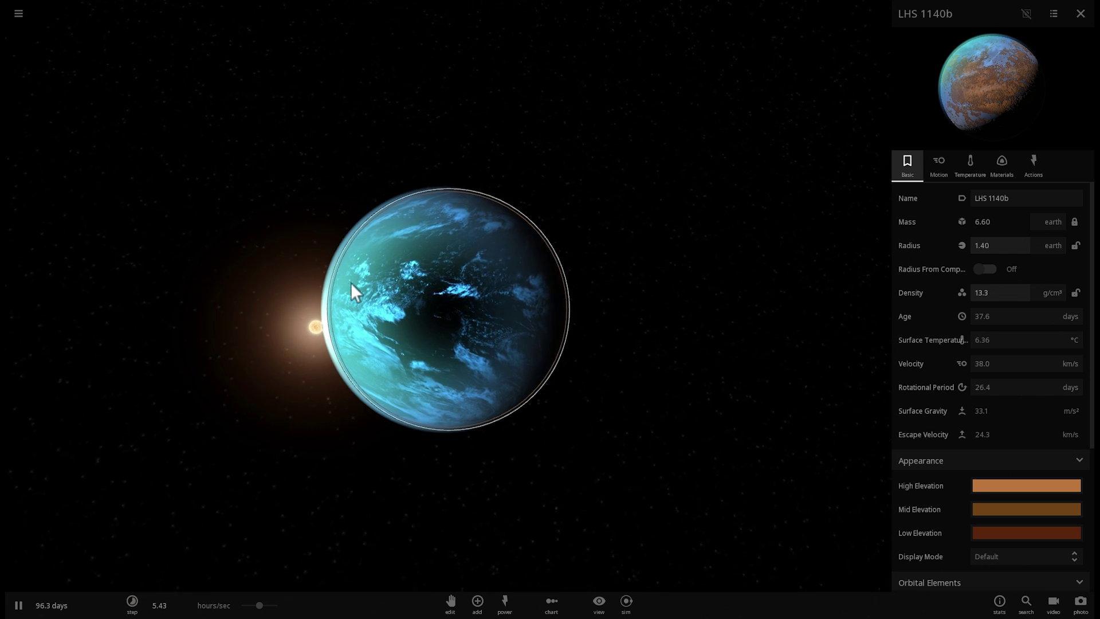
scroll(354, 289, up, 5)
scroll(344, 288, down, 4)
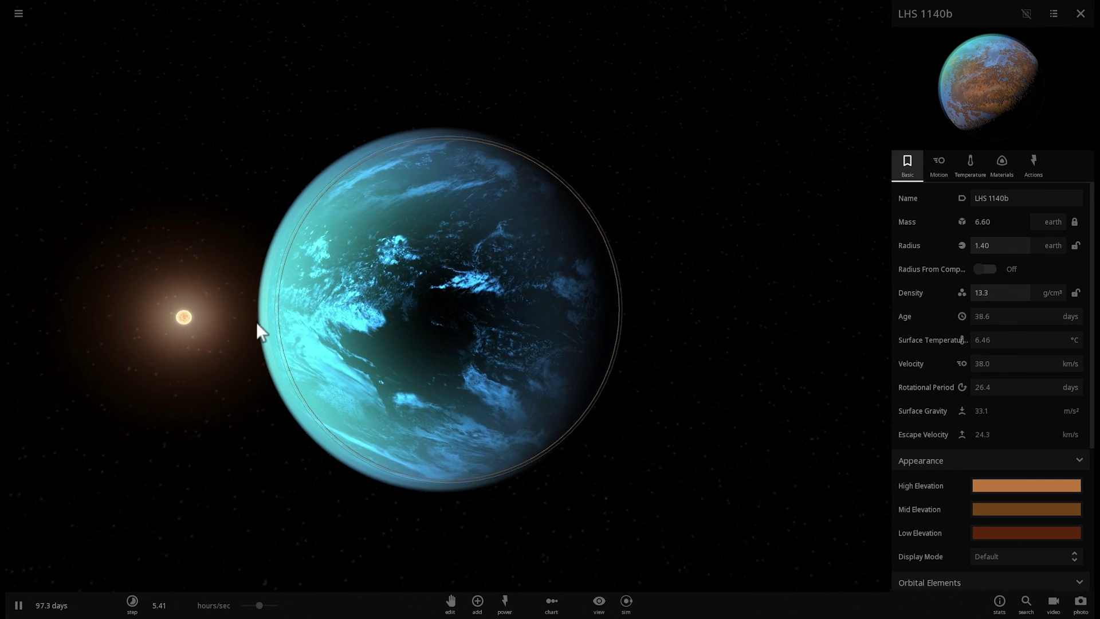
Keep orbiting and zooming until the star is back in view beside the planet at 105 days.
drag(304, 289, 291, 268)
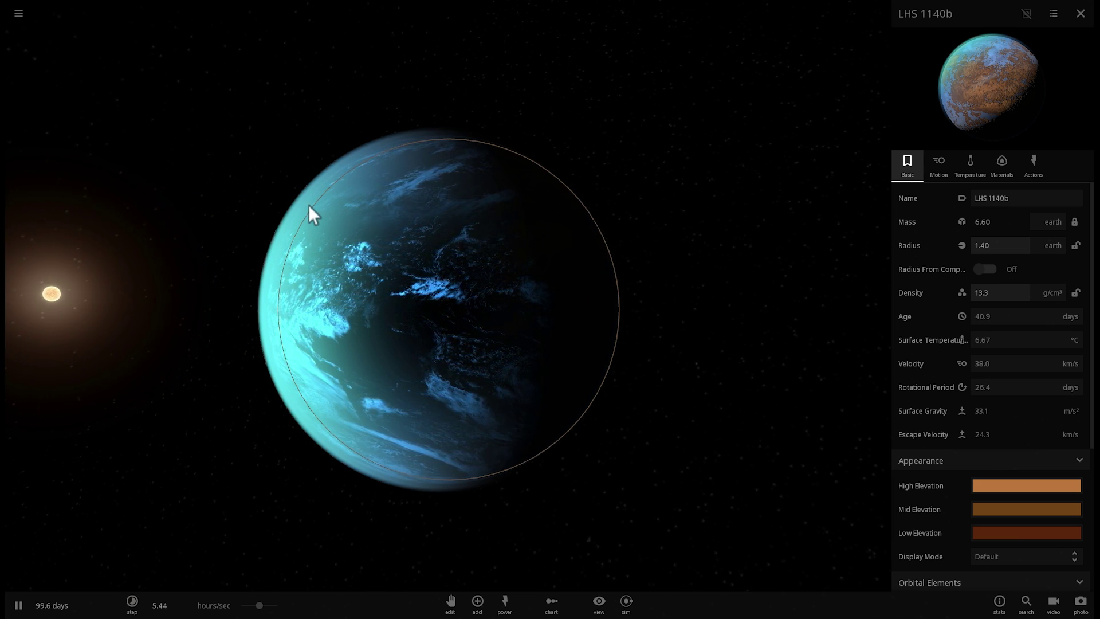
scroll(312, 216, down, 3)
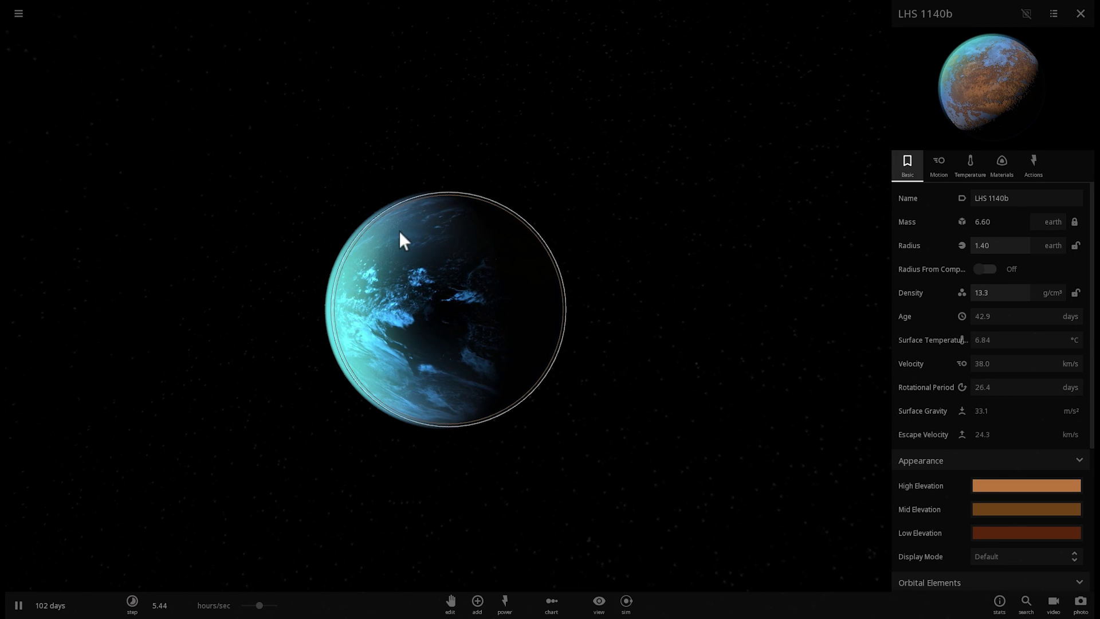
drag(399, 230, 559, 230)
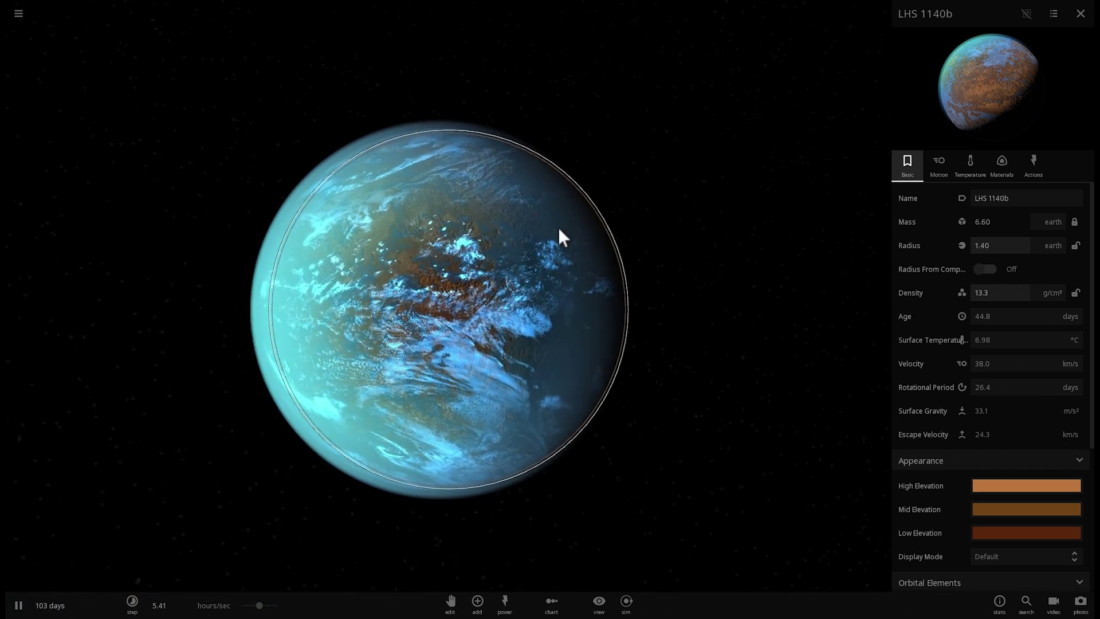
scroll(592, 231, up, 5)
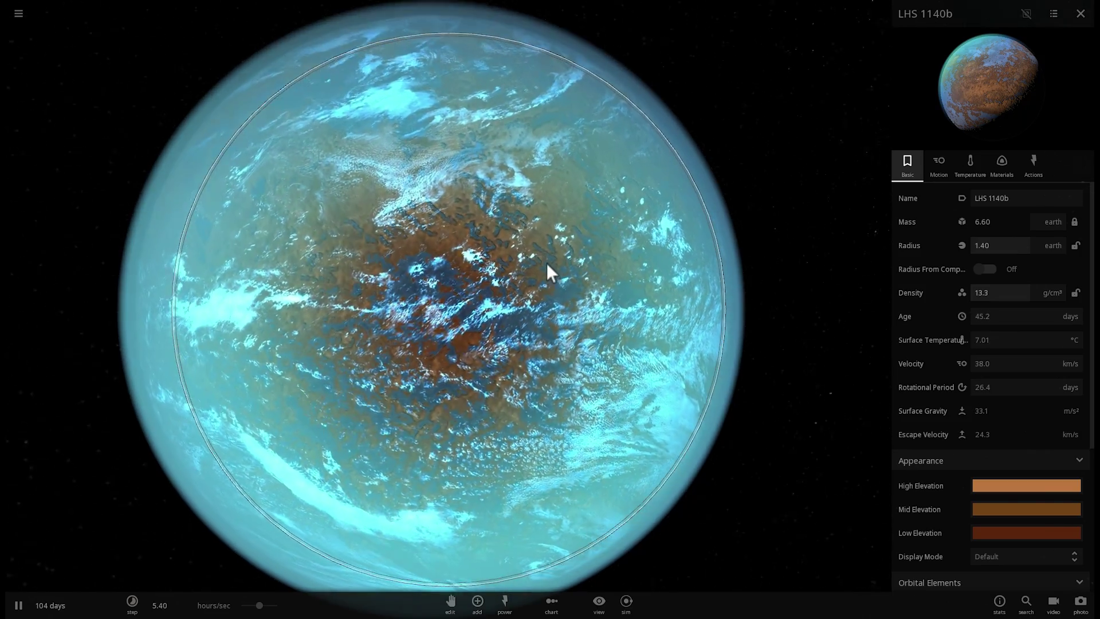
scroll(578, 281, up, 3)
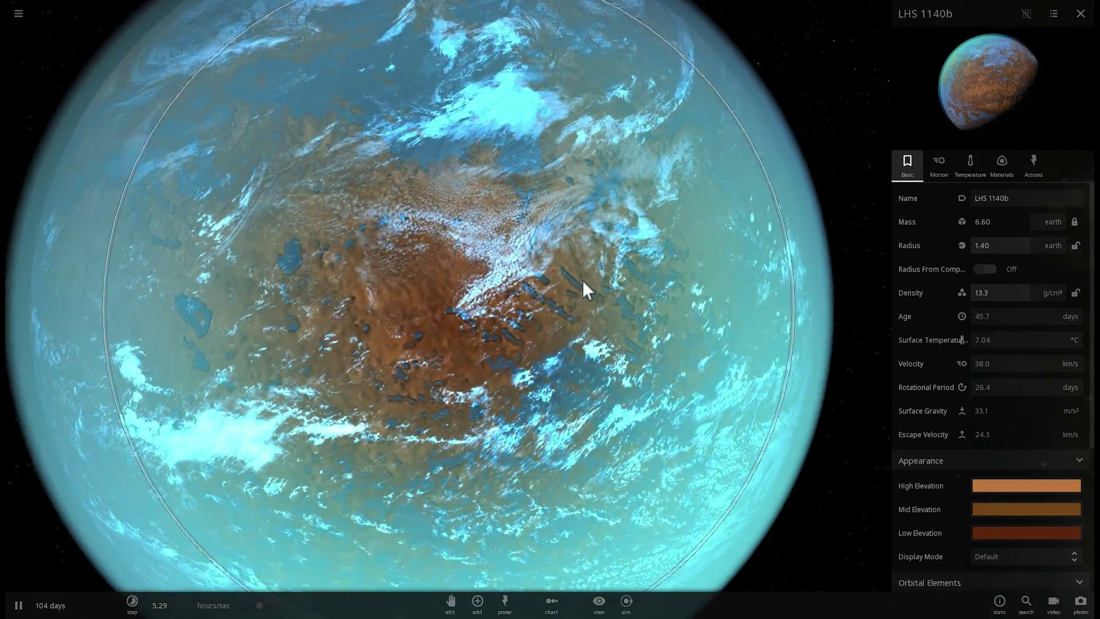
scroll(606, 271, down, 3)
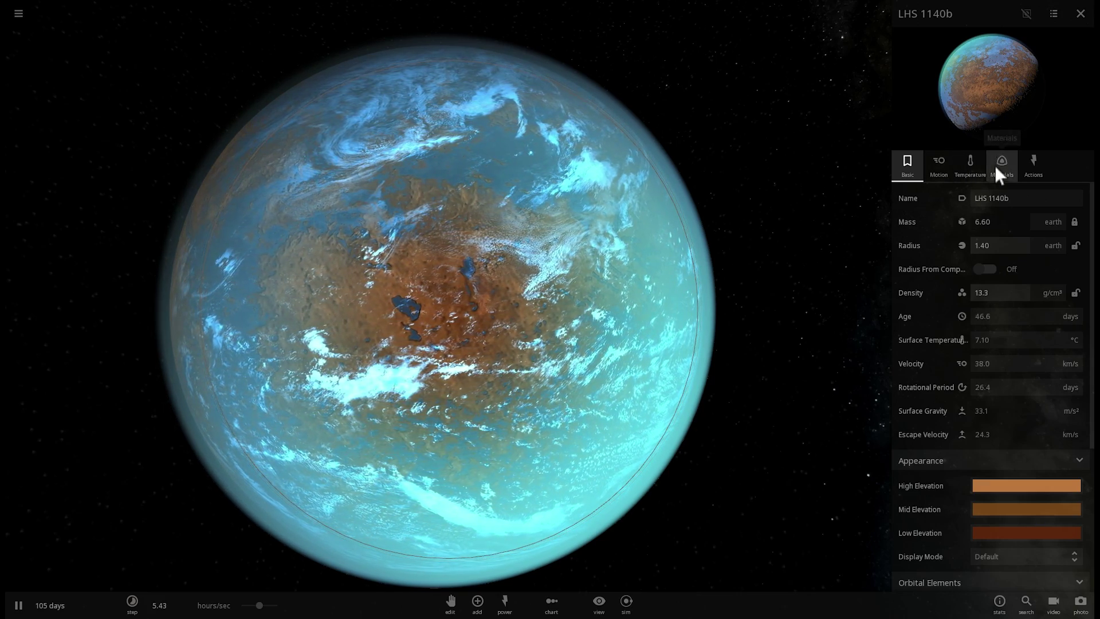
Show LHS 1140b's temperature and atmosphere readings (3.00 atm surface pressure) and speed up the simulation.
click(973, 165)
scroll(721, 226, down, 3)
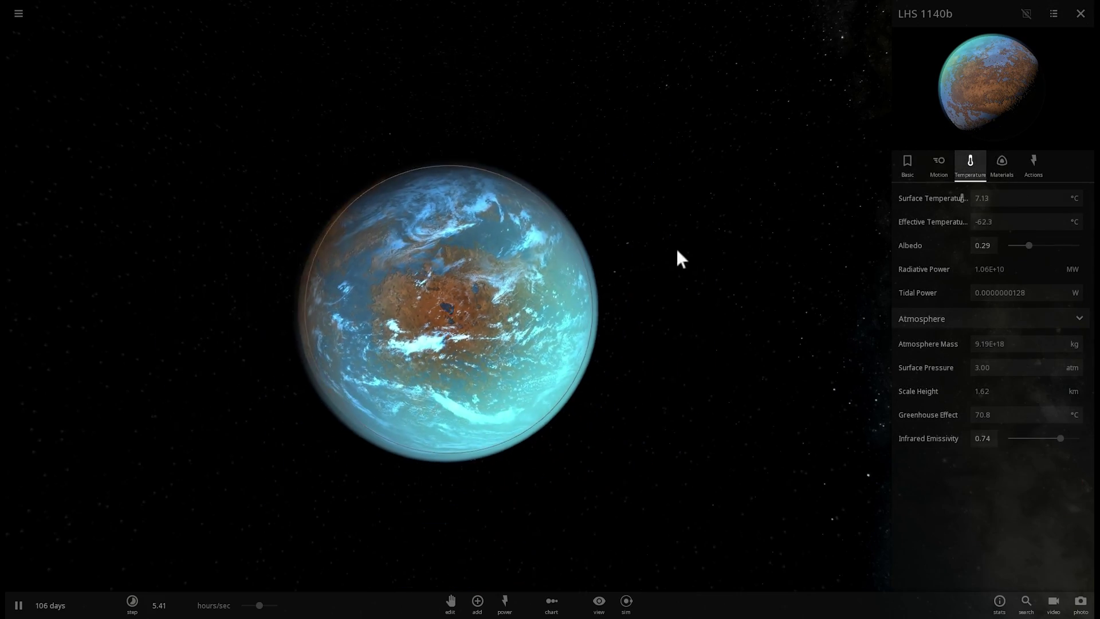
drag(677, 250, 732, 214)
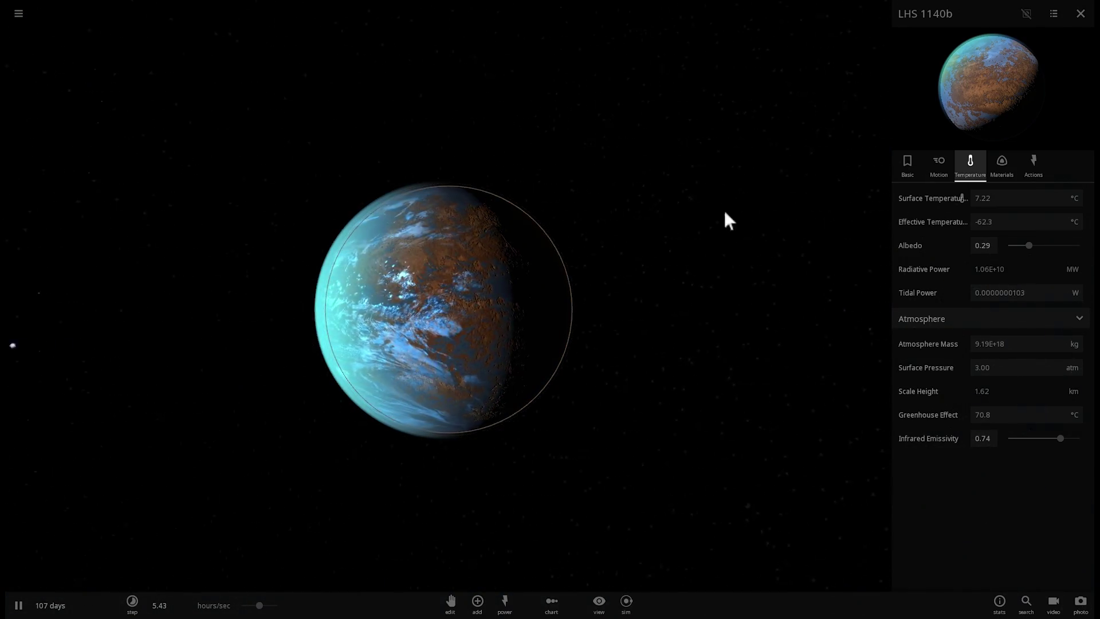
scroll(678, 230, up, 5)
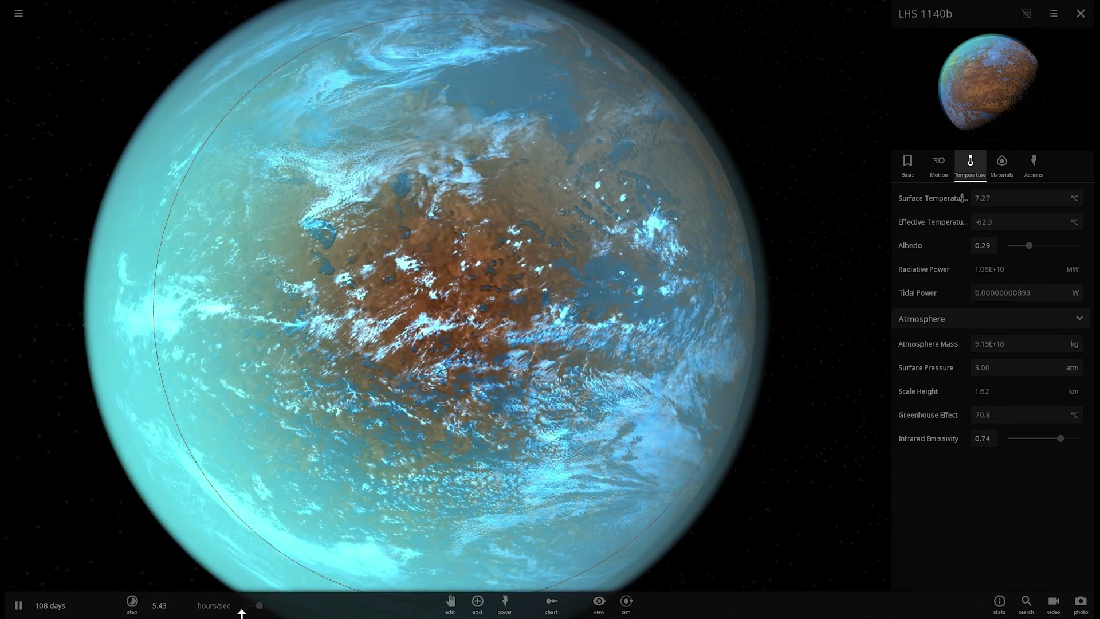
drag(260, 605, 274, 610)
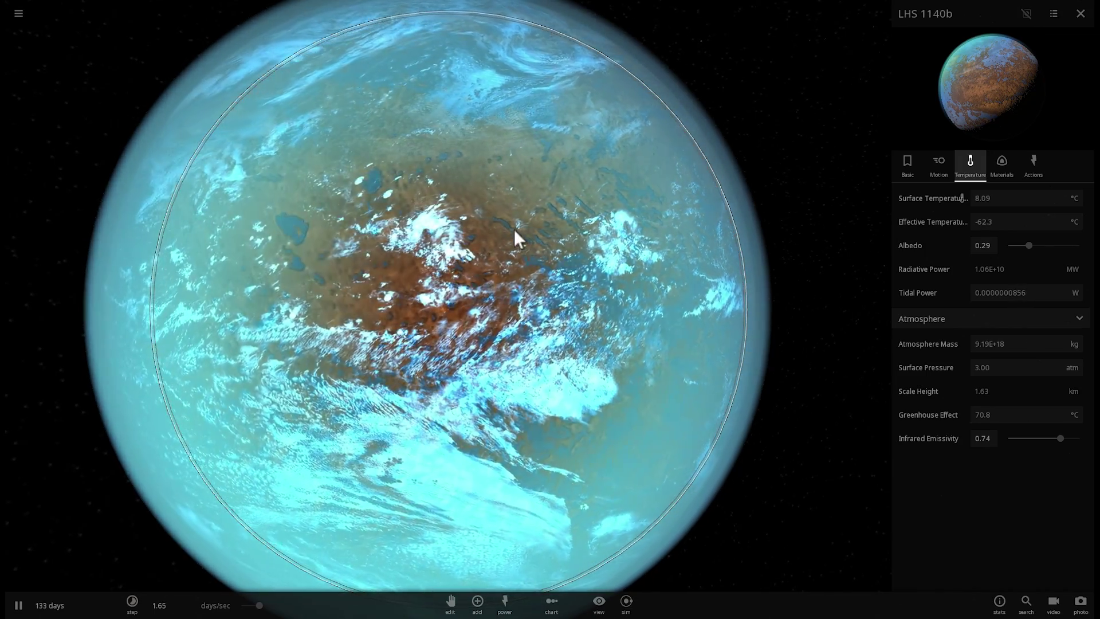
scroll(514, 230, down, 5)
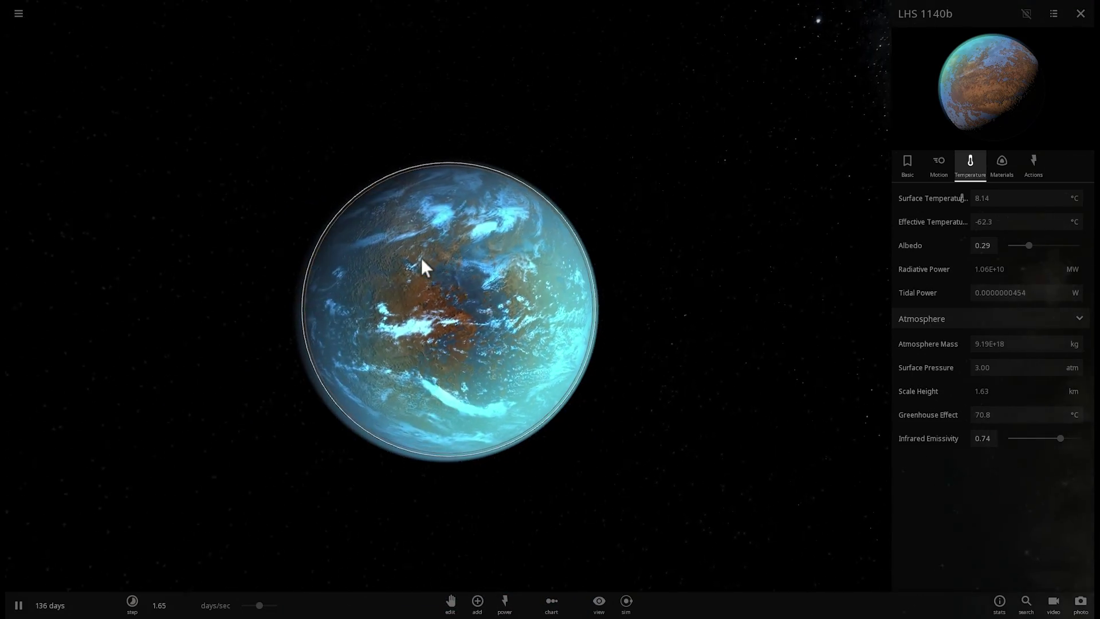
scroll(427, 264, up, 5)
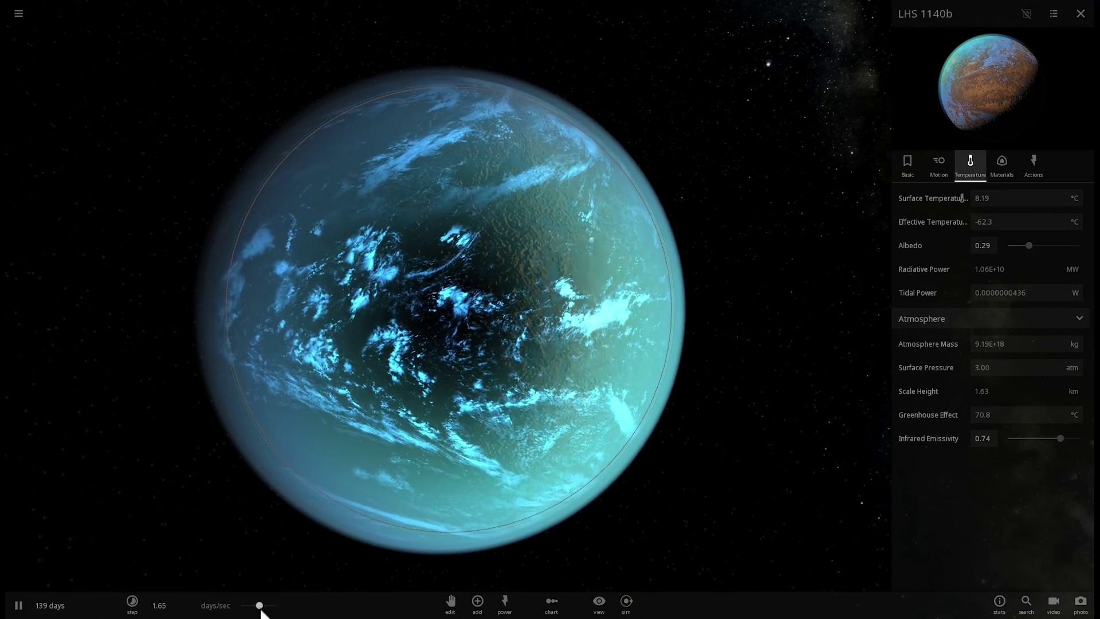
Set time to about 3.7 hours/sec and orbit past the continent and Milky Way toward the night side.
drag(261, 608, 233, 607)
drag(514, 412, 480, 394)
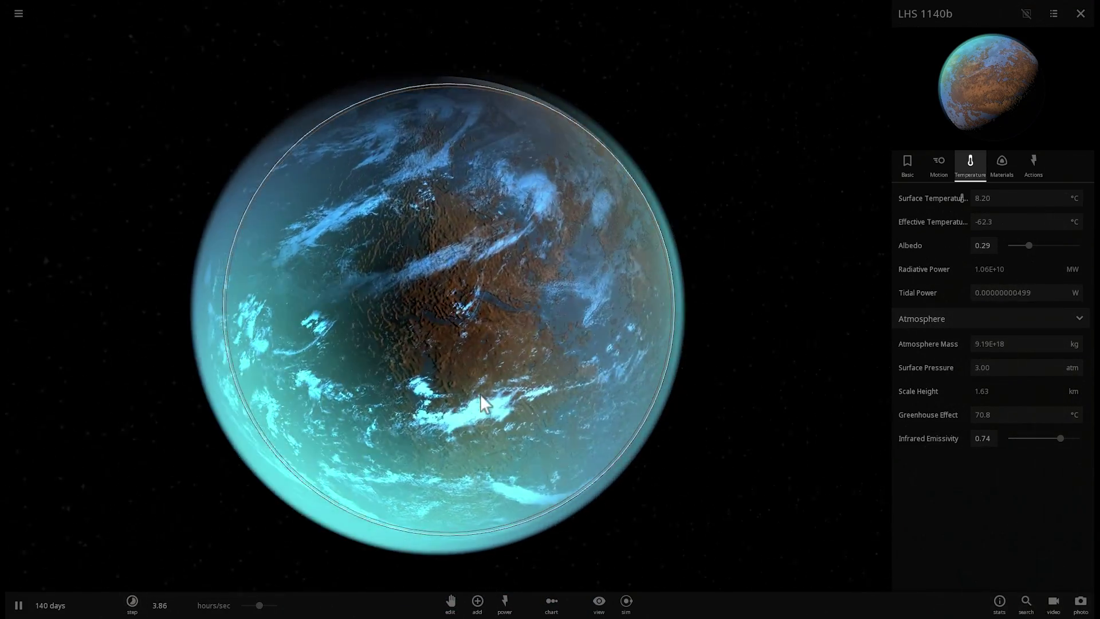
scroll(480, 393, down, 3)
drag(528, 360, 489, 311)
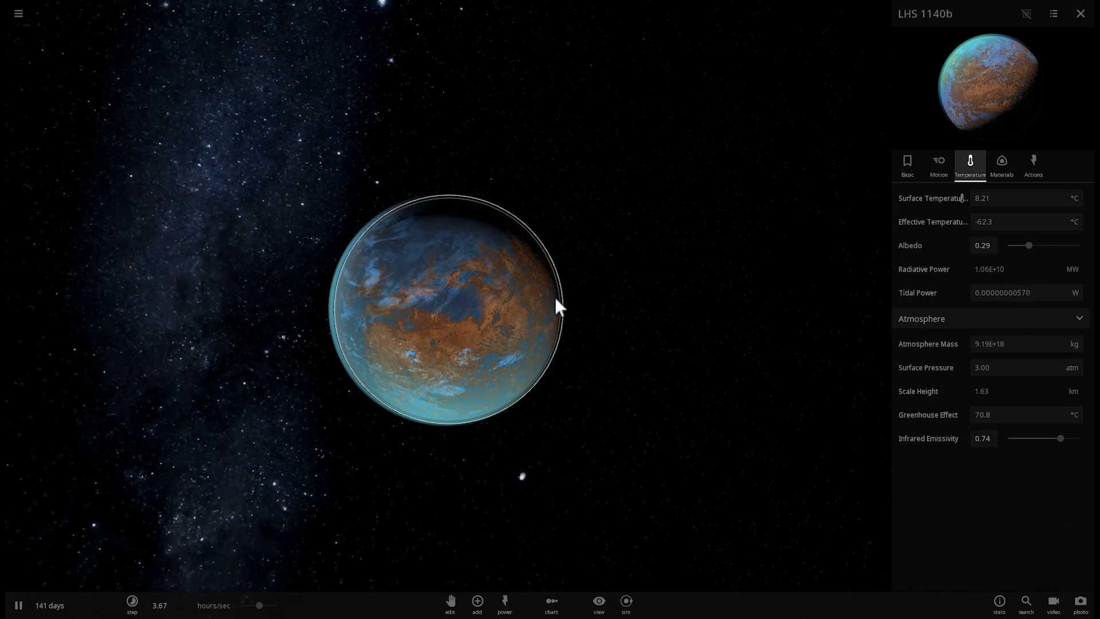
scroll(489, 312, up, 5)
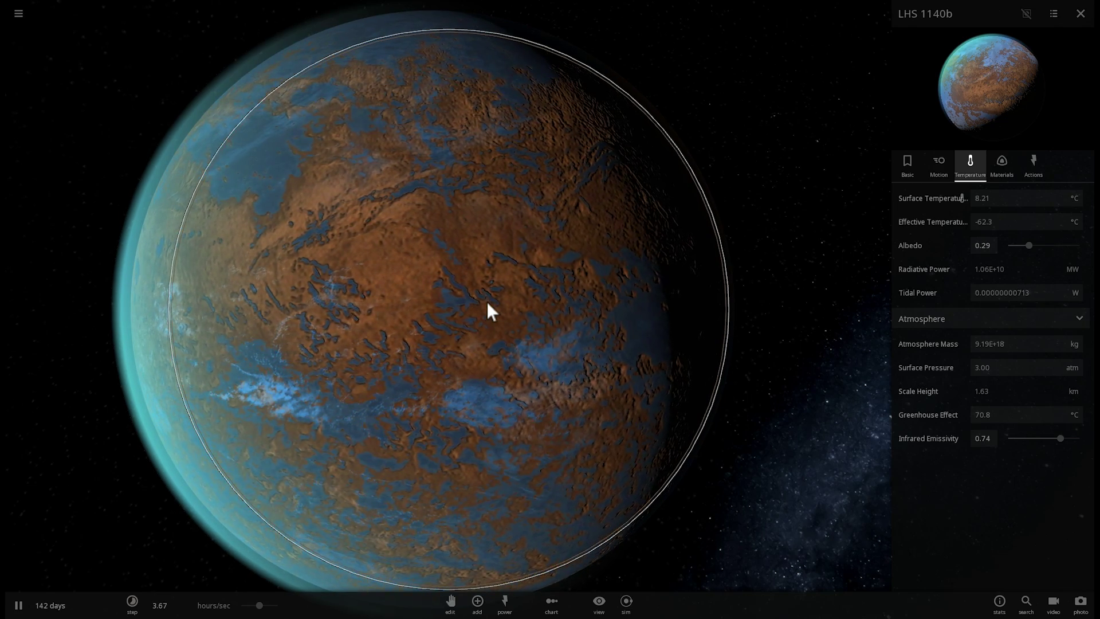
scroll(528, 284, down, 4)
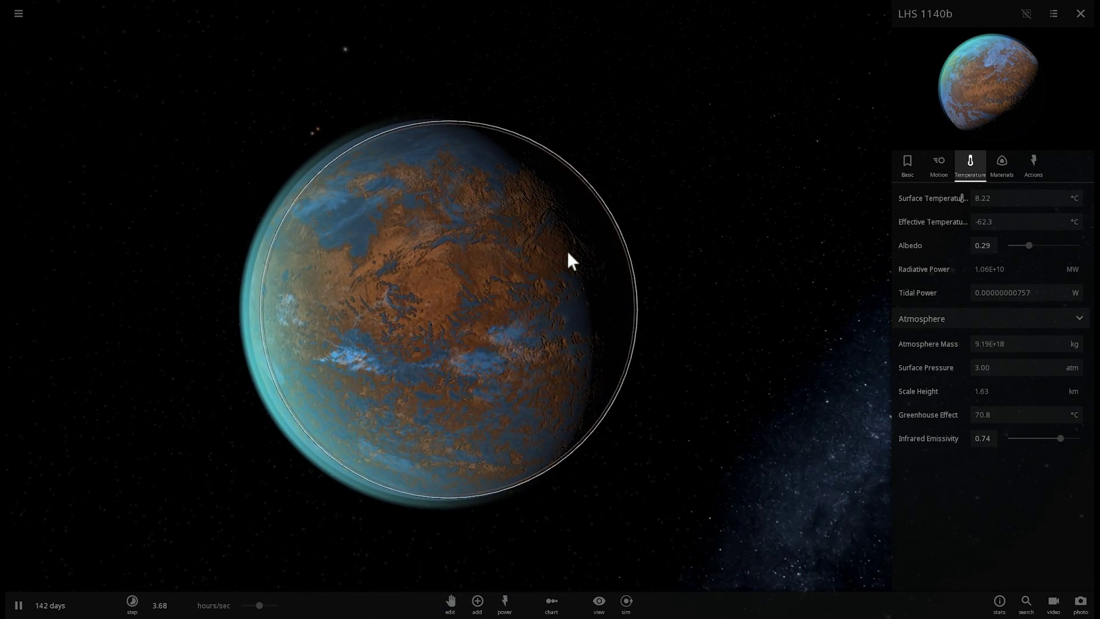
drag(565, 256, 309, 265)
Select the star LHS 1140 and orbit the view around it and the planet.
click(181, 218)
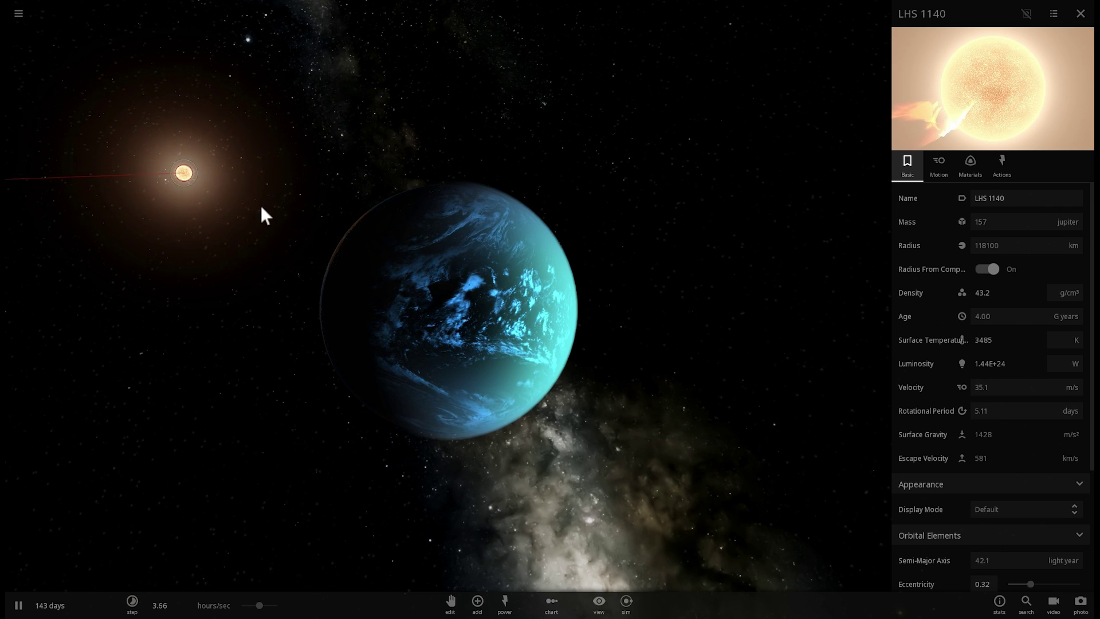
drag(261, 209, 462, 238)
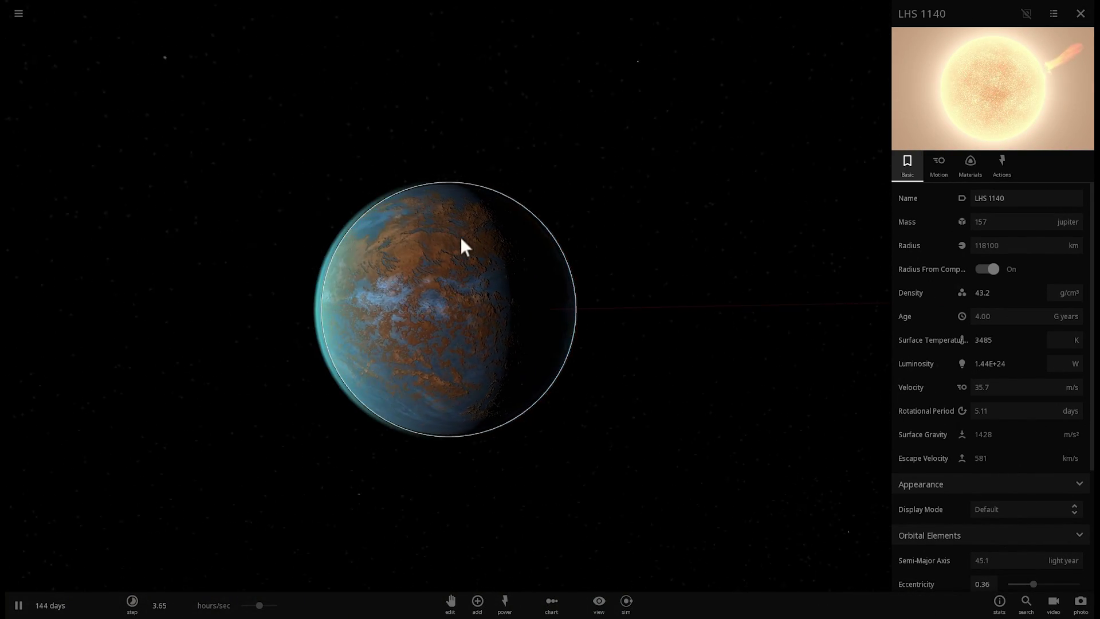
scroll(455, 245, up, 5)
scroll(459, 246, down, 3)
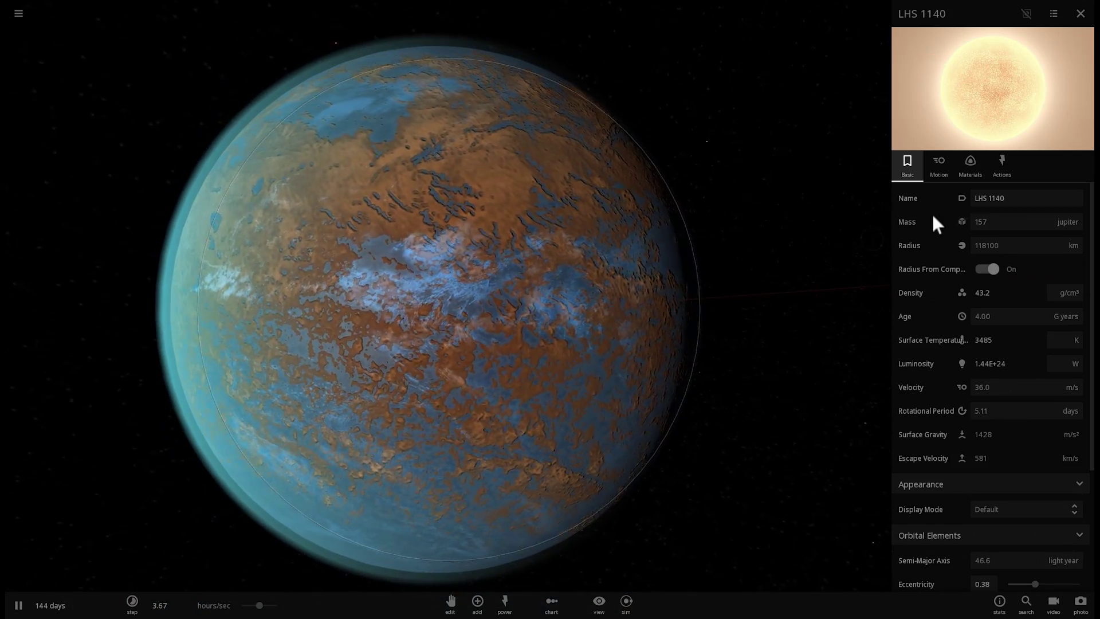
Check the star's material composition, 100% hydrogen, after a brief look at its Motion values.
click(974, 170)
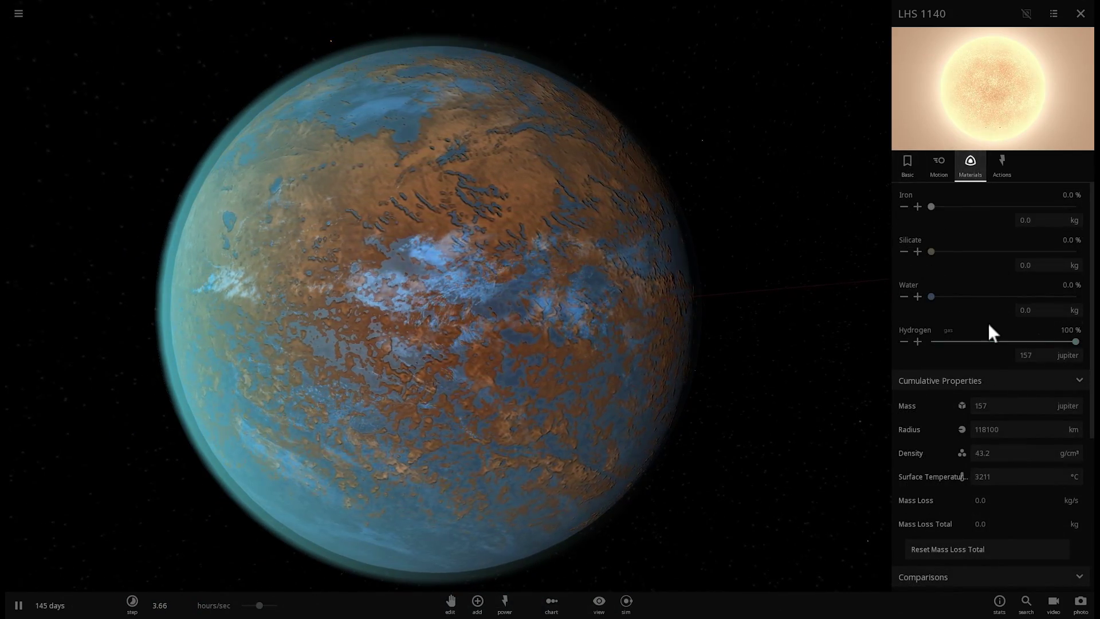
click(940, 163)
click(972, 171)
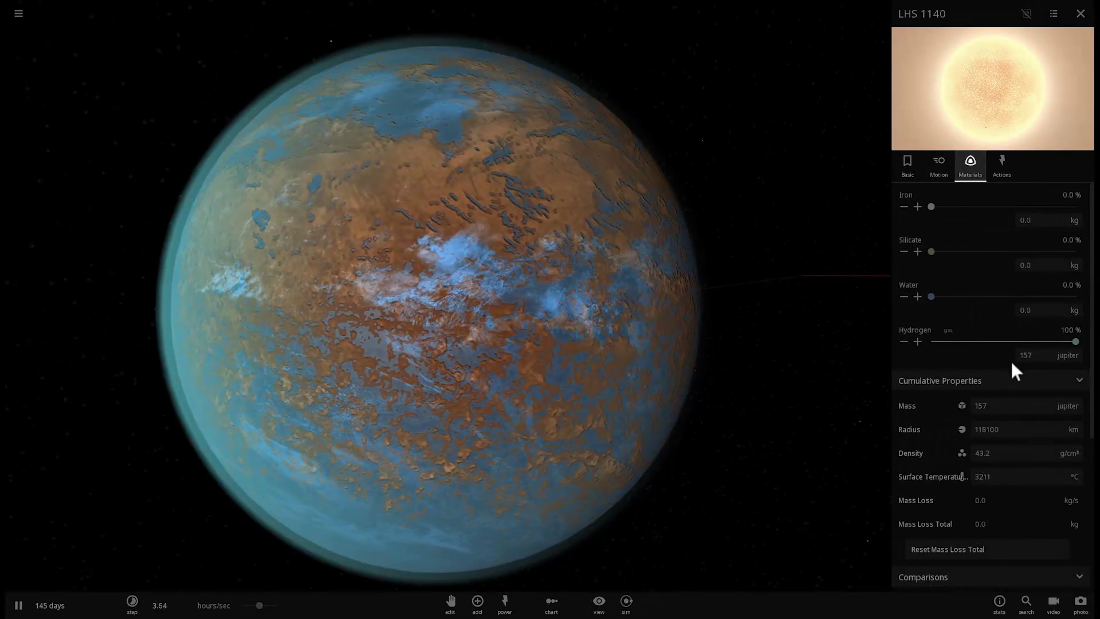
Reselect LHS 1140b and raise time to about 20 hours/sec so its airless oceans freeze white.
click(872, 361)
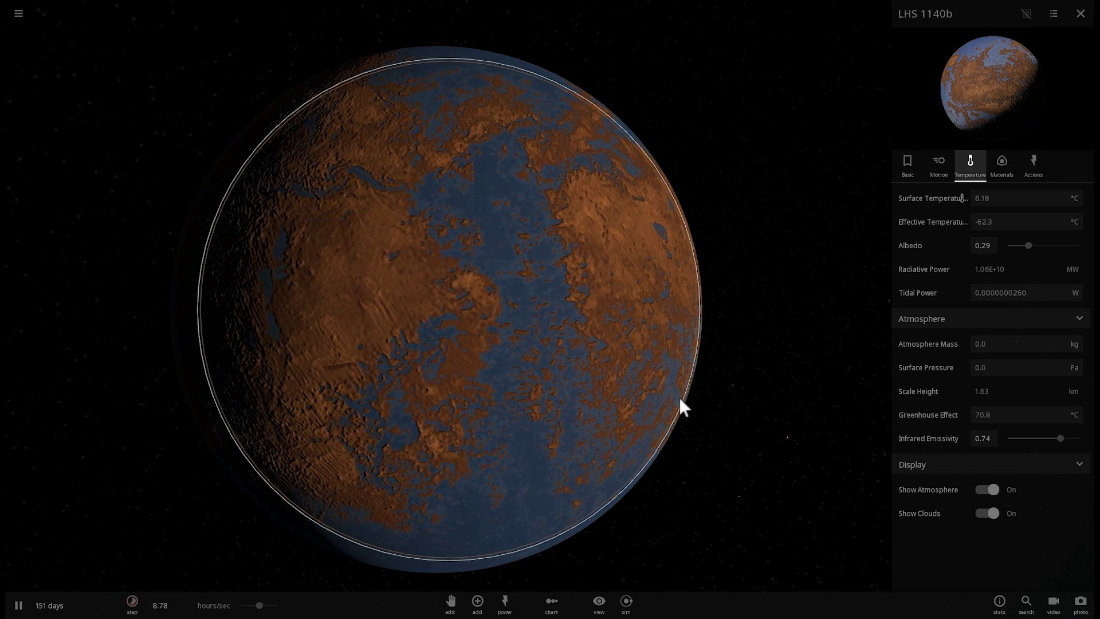
click(269, 606)
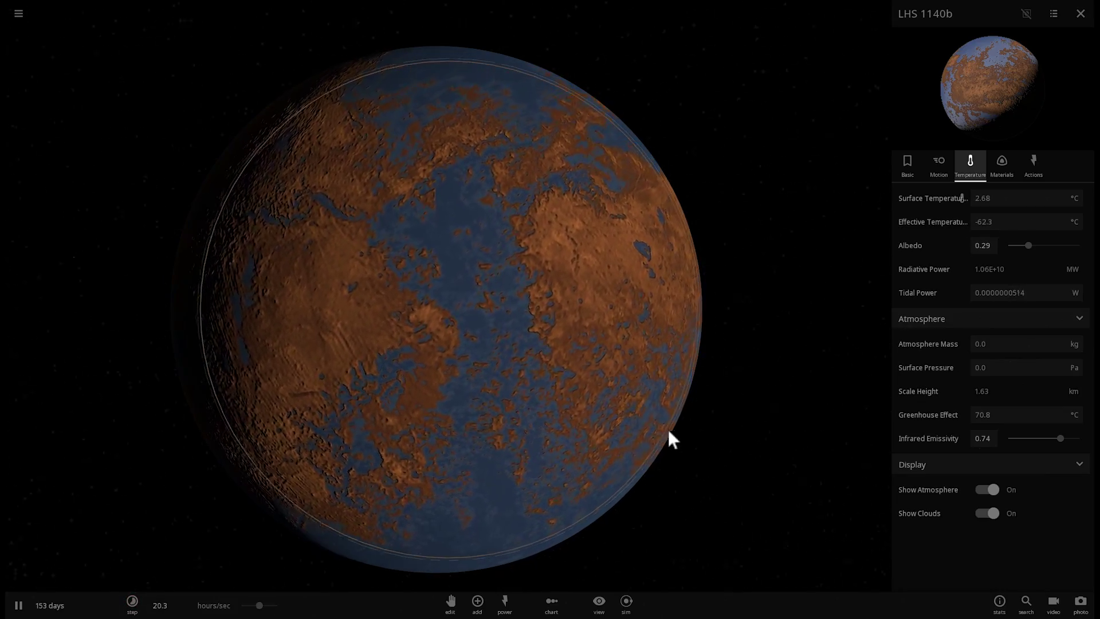
scroll(609, 433, up, 6)
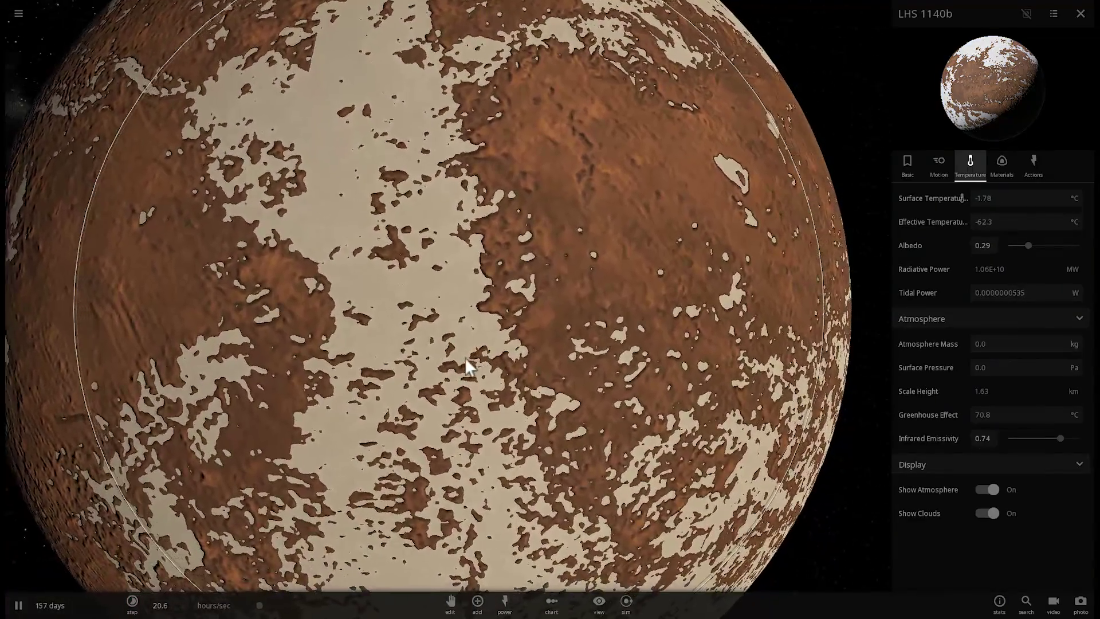
scroll(465, 357, down, 6)
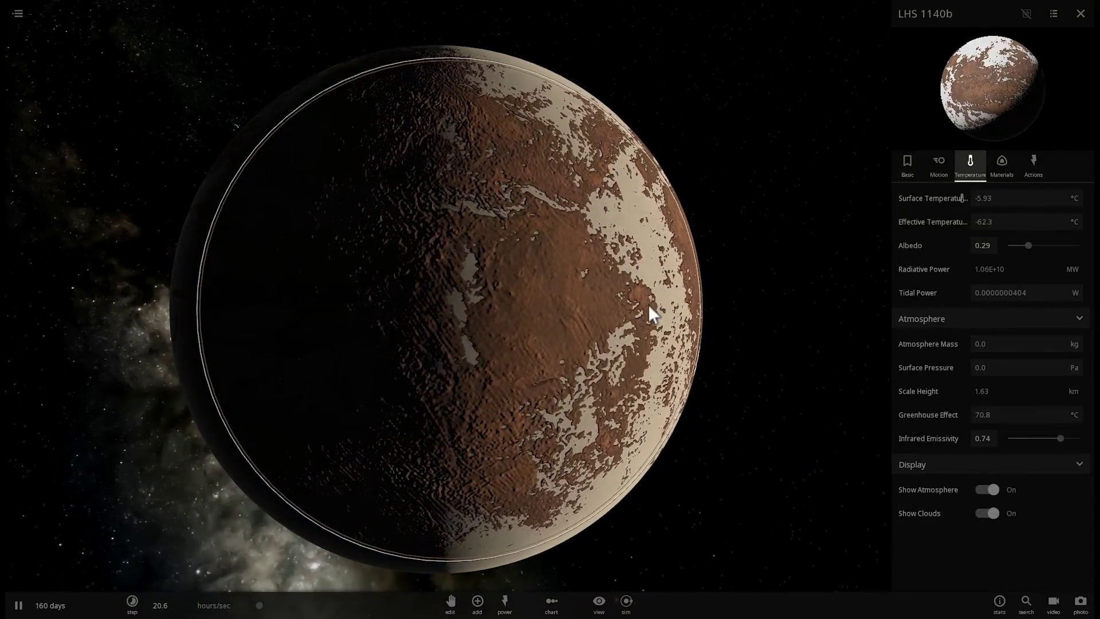
Orbit to the lit side and run time at 1.11 days/sec until LHS 1140b reaches −40.9 °C.
drag(649, 306, 435, 305)
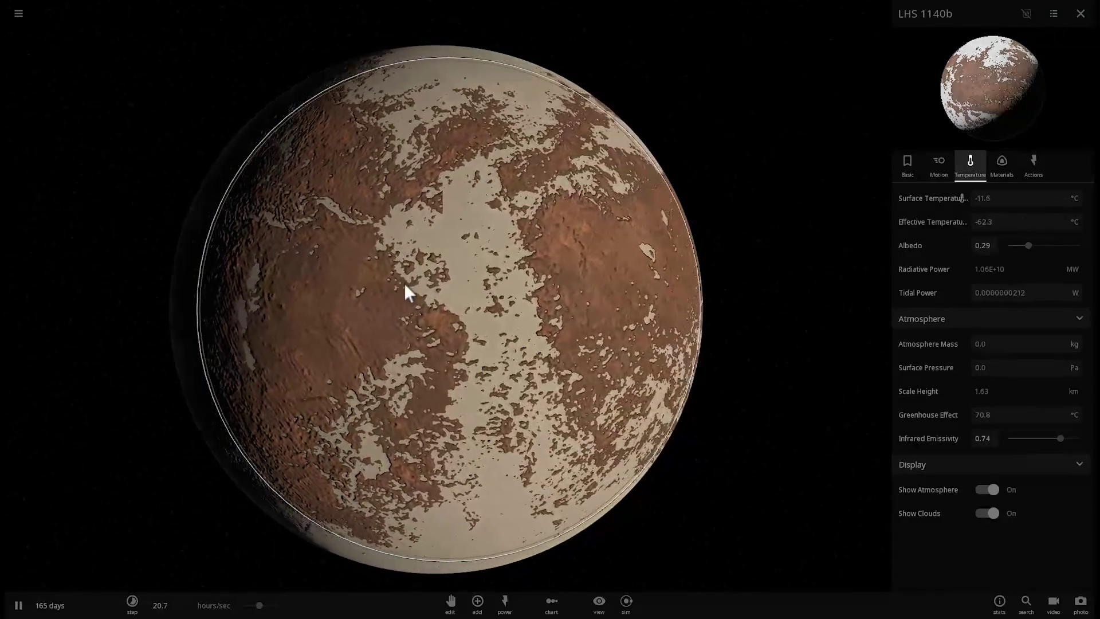
drag(406, 293, 296, 253)
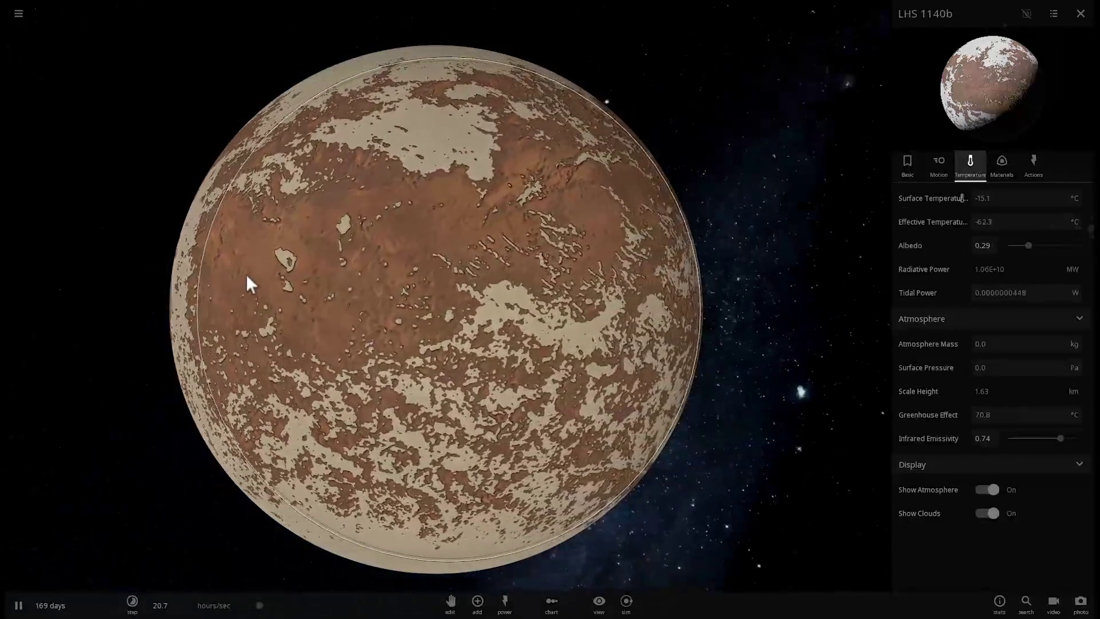
click(259, 607)
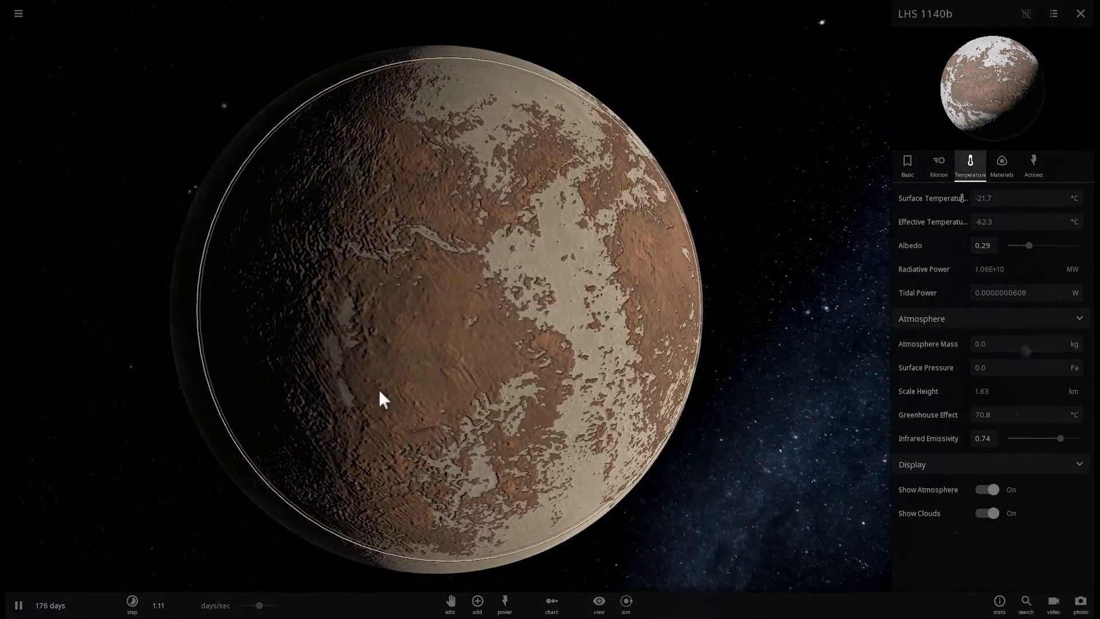
drag(383, 400, 147, 358)
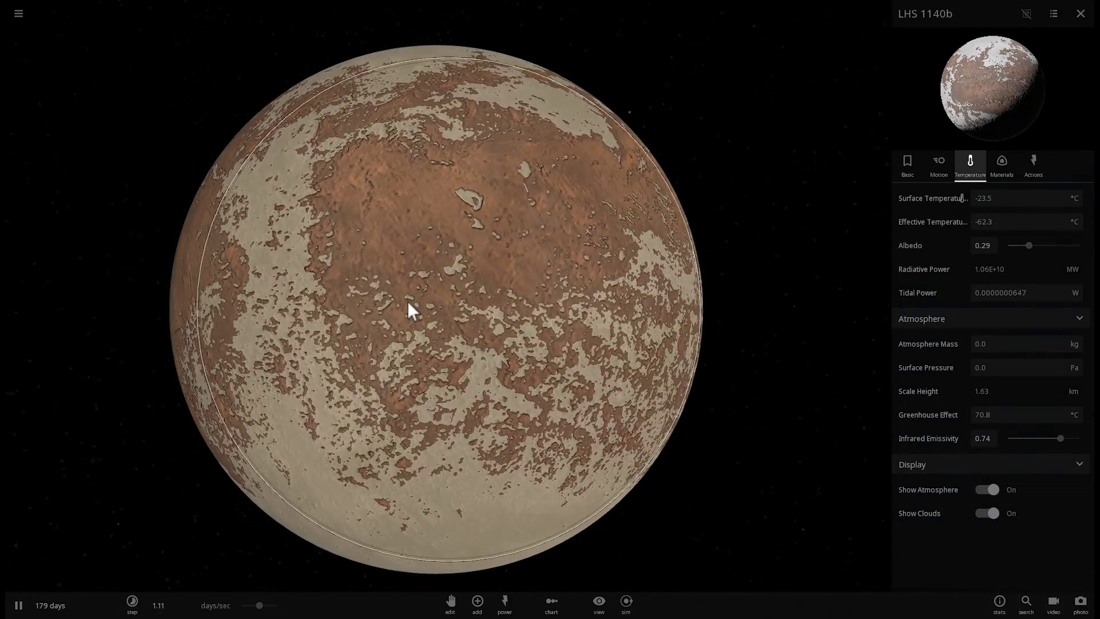
drag(407, 300, 507, 367)
scroll(260, 346, down, 2)
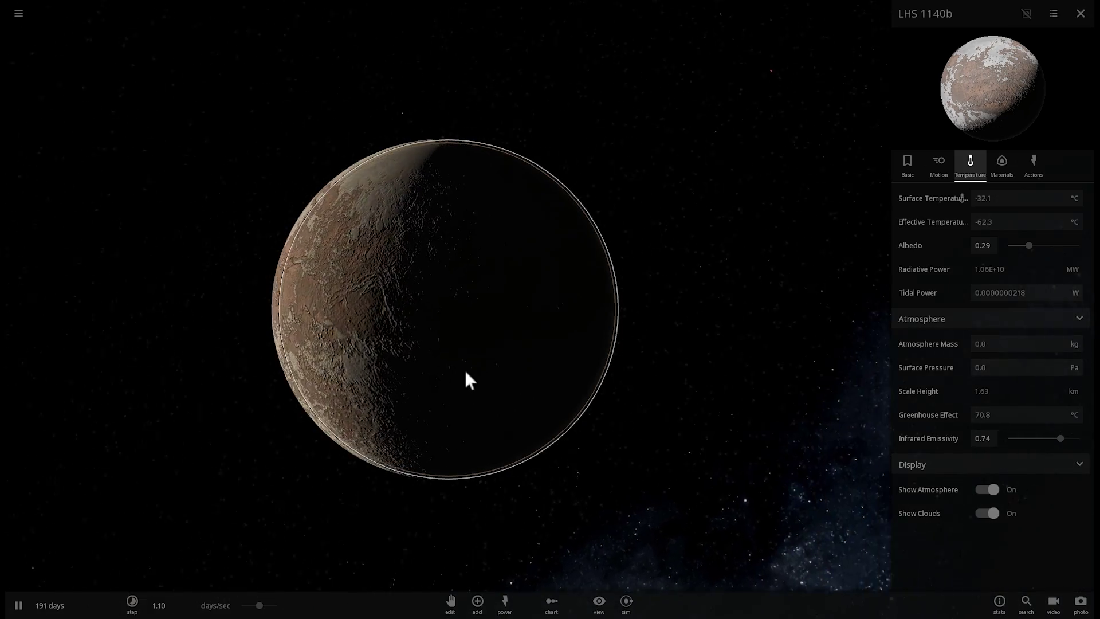
scroll(493, 355, up, 3)
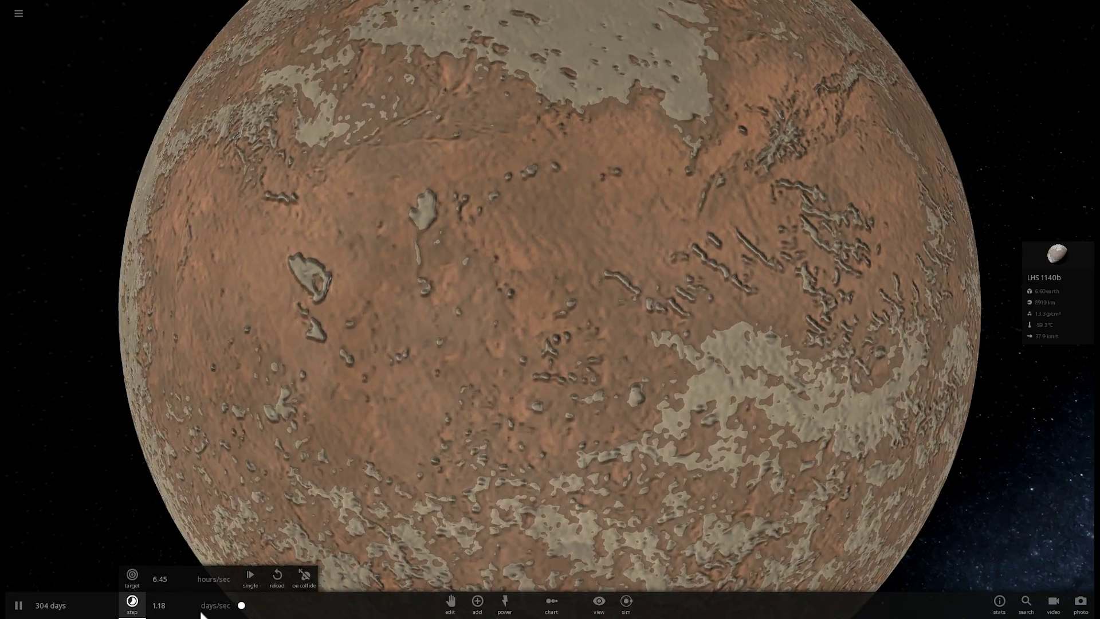
Drop an Earth right beside the frozen LHS 1140b so the two collide.
scroll(361, 424, down, 5)
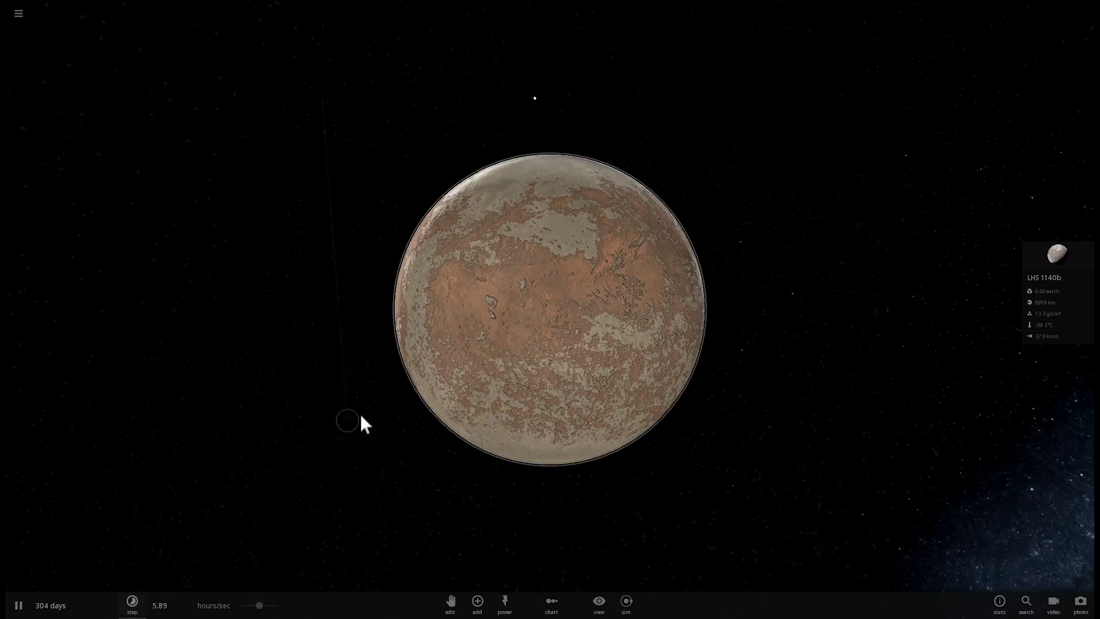
click(478, 601)
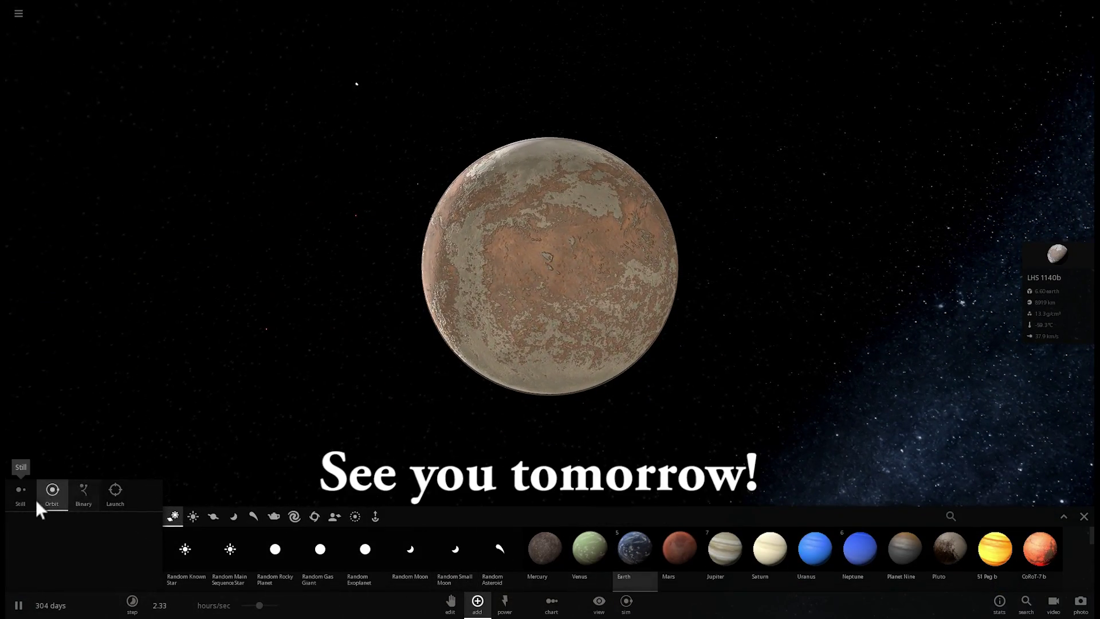
right_drag(186, 428, 252, 423)
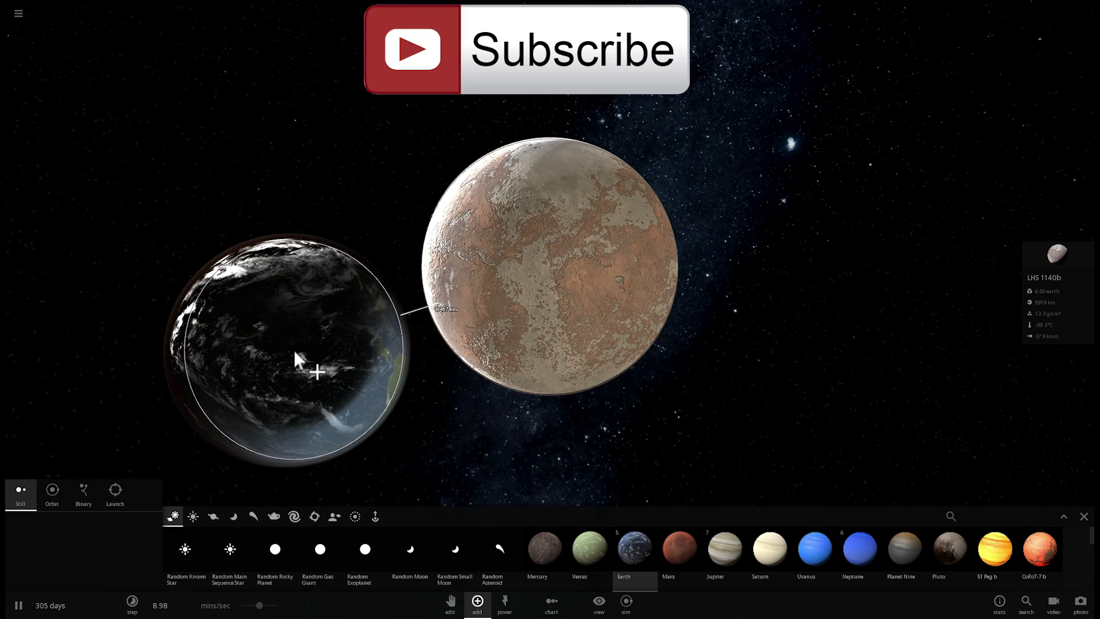
click(294, 364)
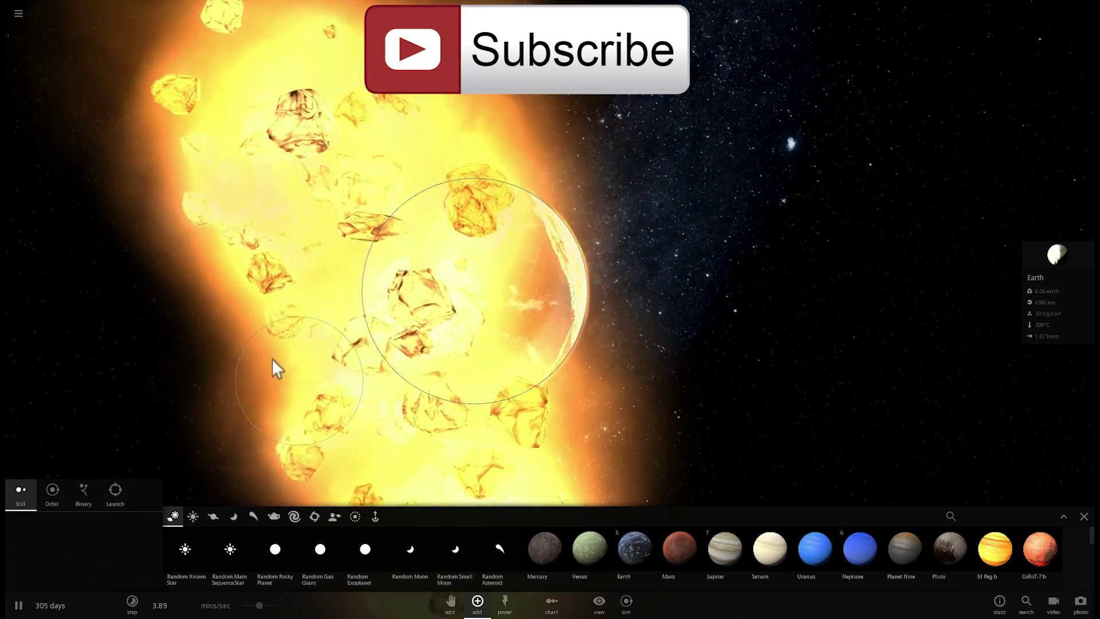
Zoom out and back in to watch the glowing debris cloud spread around the surviving Earth.
scroll(550, 347, down, 5)
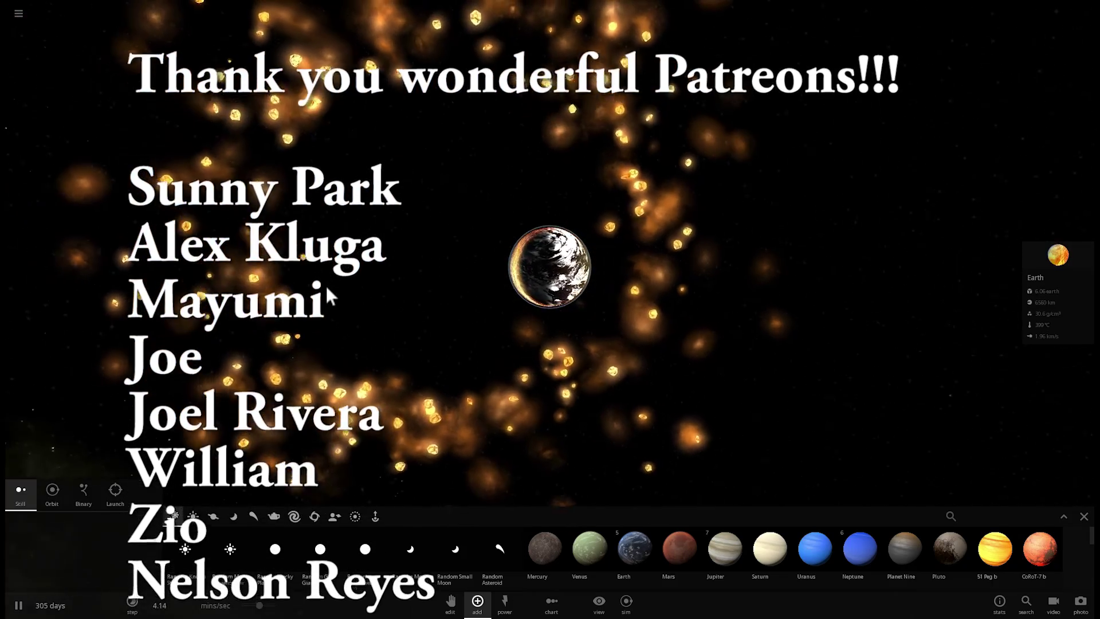
scroll(439, 266, up, 3)
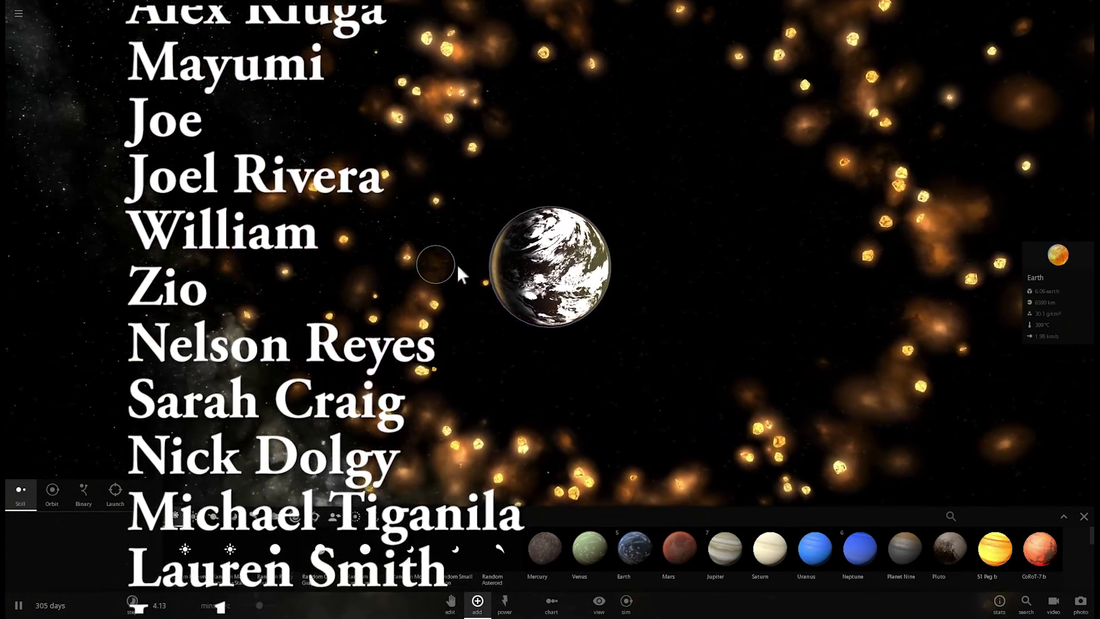